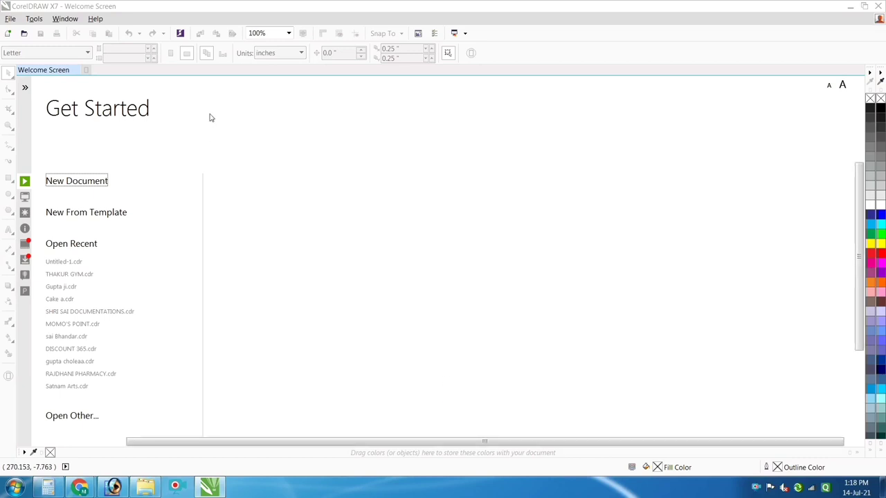
Set up a new document in inches with a page 84 inches wide and 36 inches high
click(289, 53)
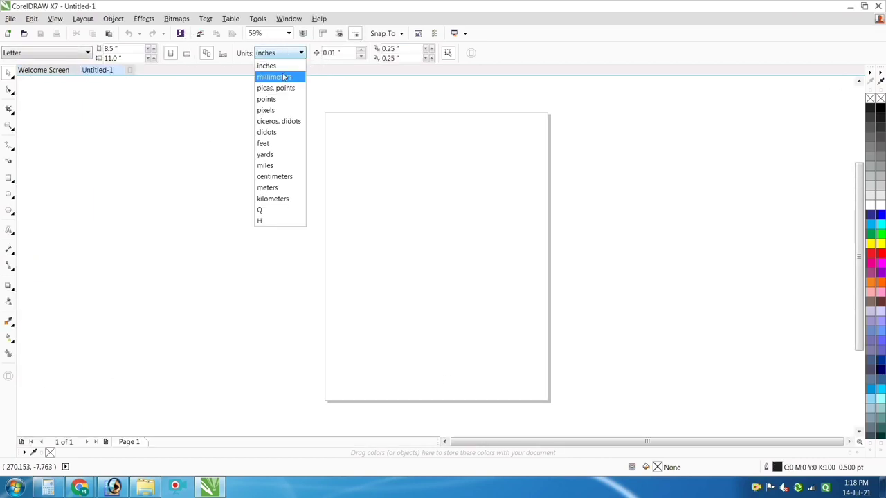
click(275, 66)
drag(128, 51, 68, 53)
text(8)
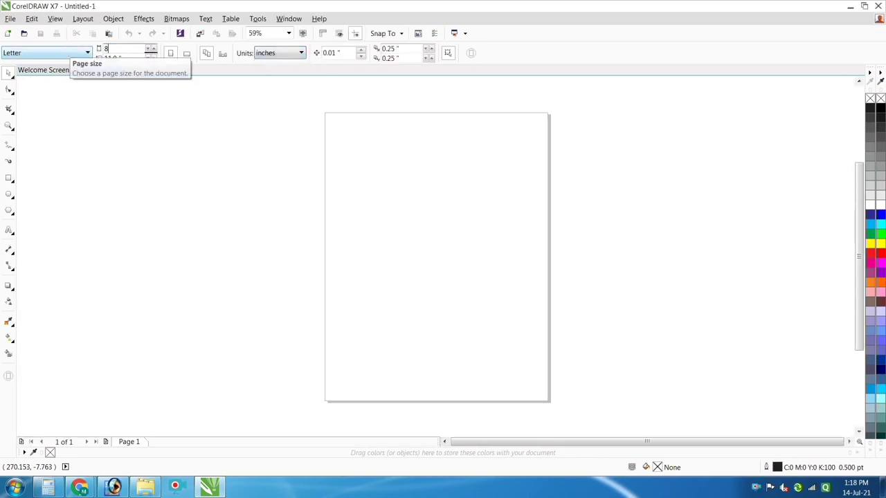
text(4)
key(Tab)
text(36)
key(Return)
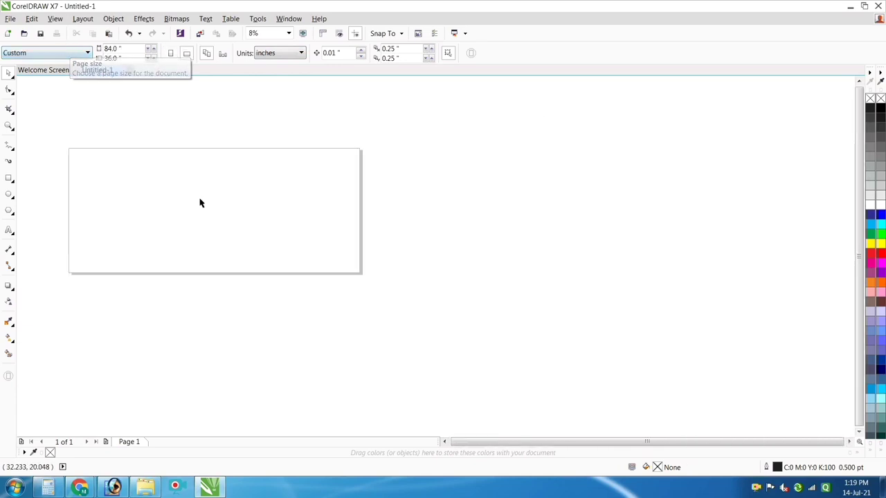
Create a background rectangle matching the page and a centred inner border rectangle measuring 81 by 33 inches
double_click(9, 179)
key(shift+F2)
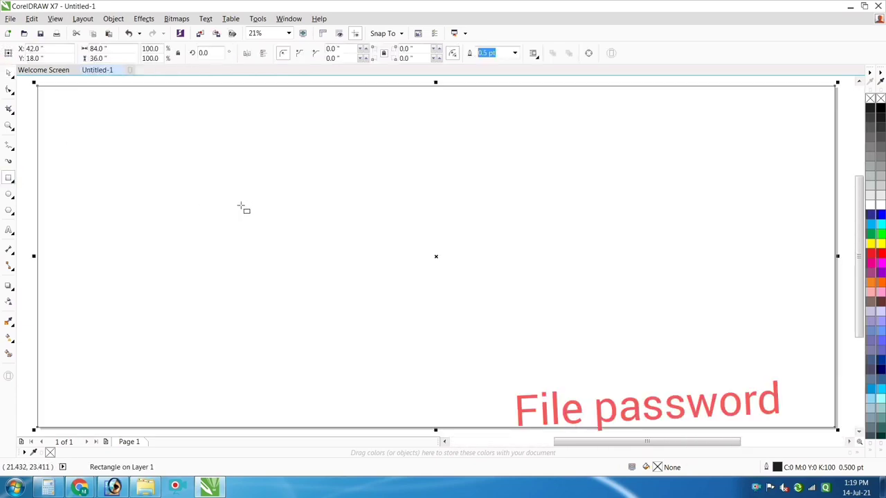
key(space)
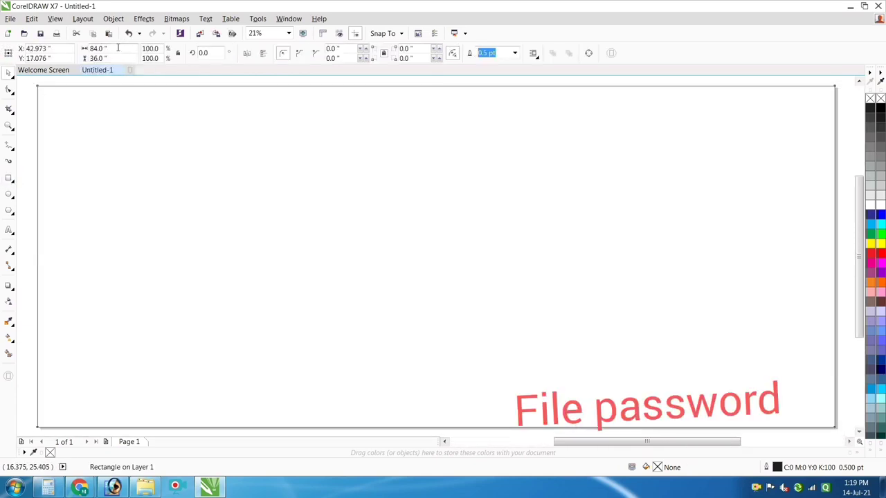
click(114, 49)
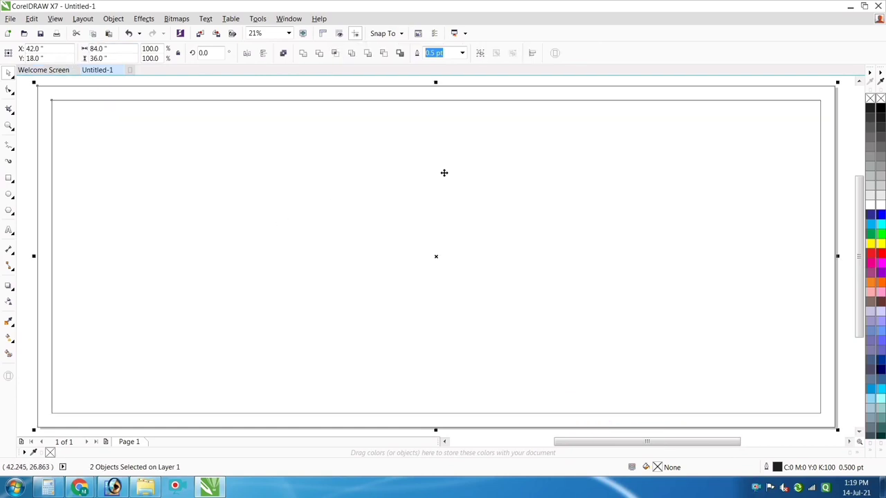
scroll(769, 137, up, 3)
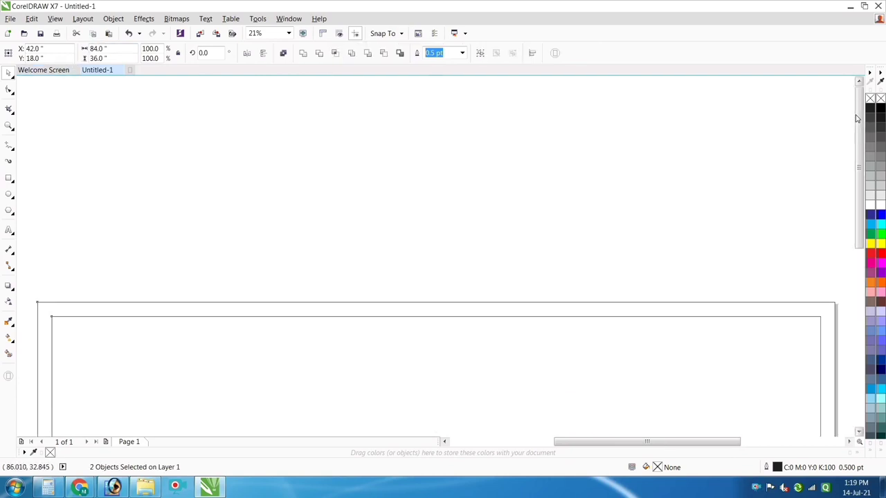
scroll(609, 176, down, 2)
key(F4)
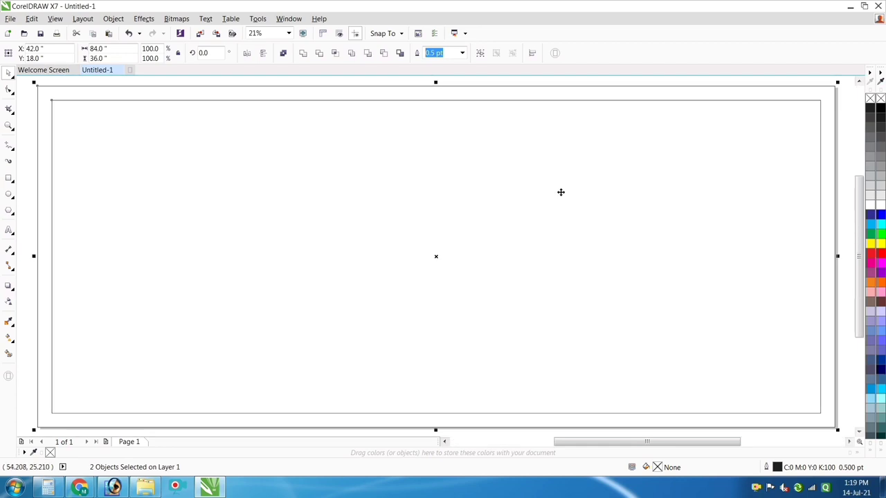
Fill the outer background rectangle with dark navy blue
click(801, 86)
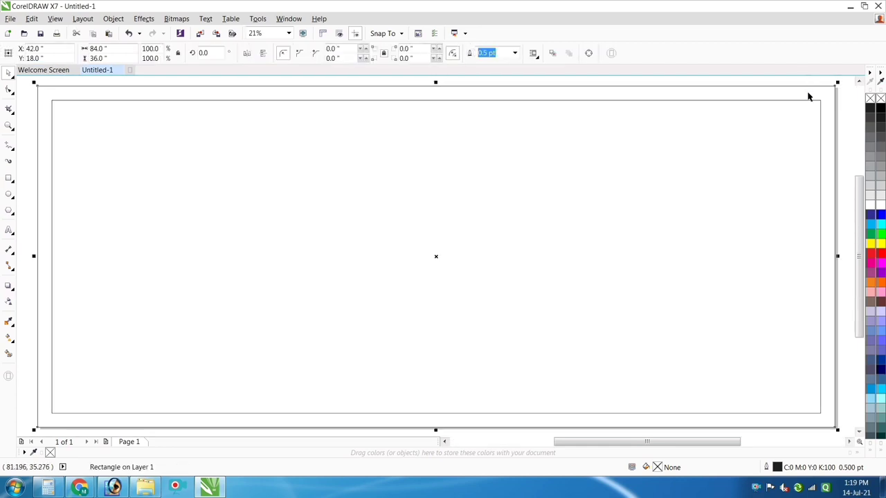
click(880, 215)
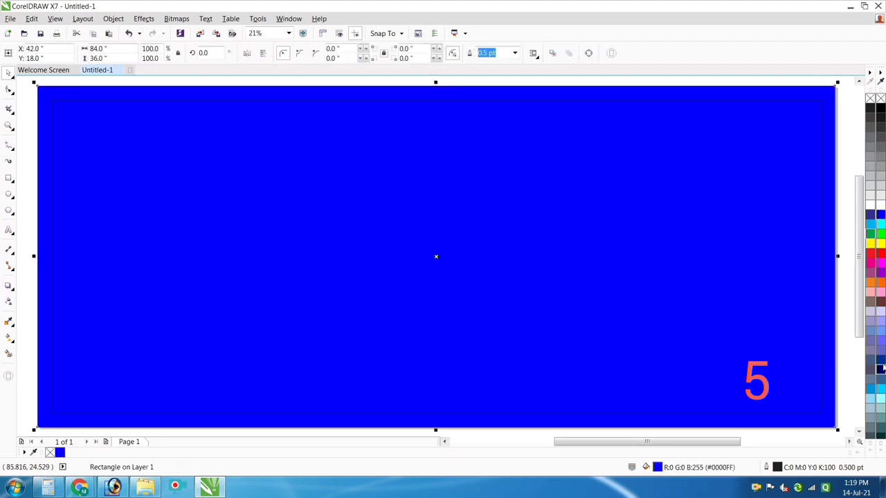
click(881, 369)
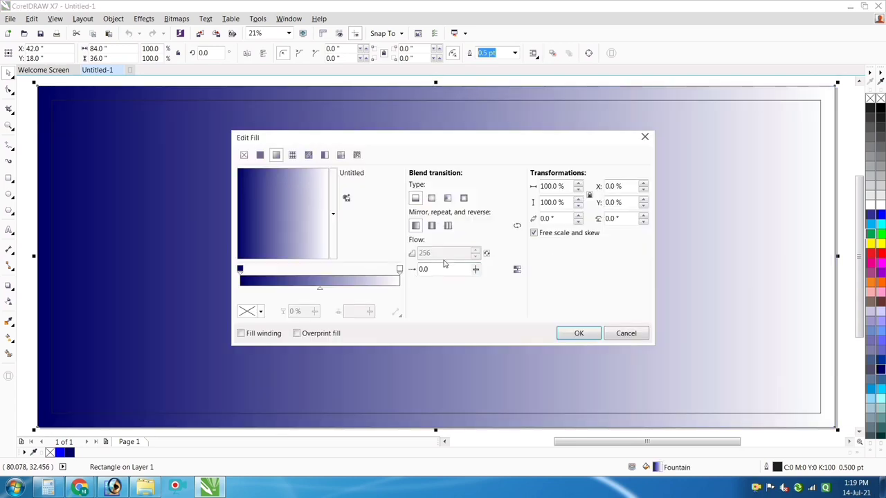
Apply an elliptical fountain fill to the background rectangle, running from navy at the edges to red in the centre
click(400, 270)
click(250, 311)
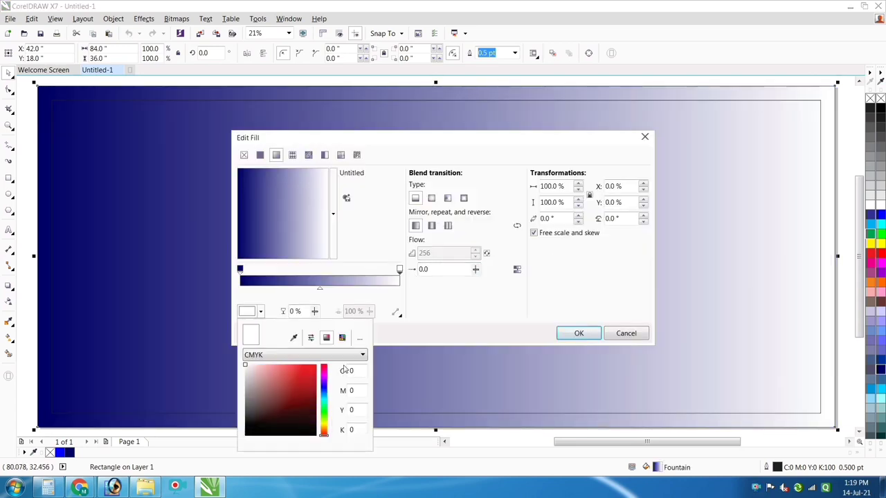
click(316, 367)
click(449, 241)
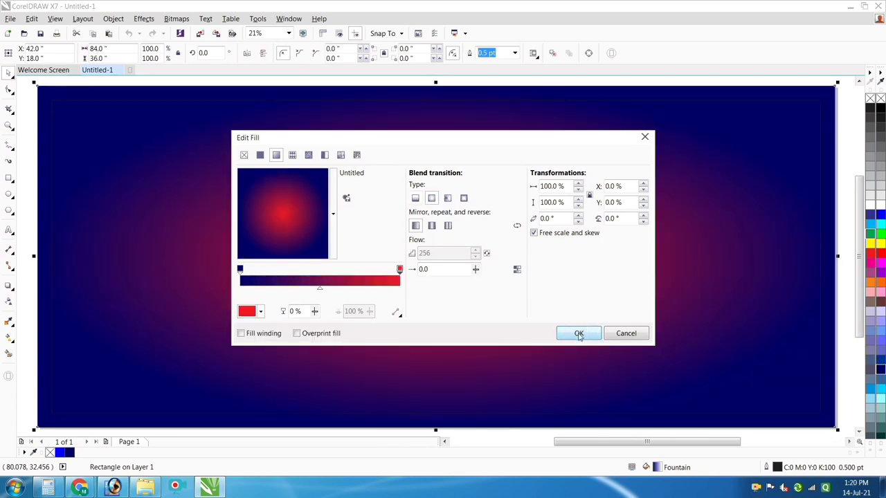
click(578, 333)
Change the outline colour of the inner border rectangle to white
scroll(389, 227, down, 3)
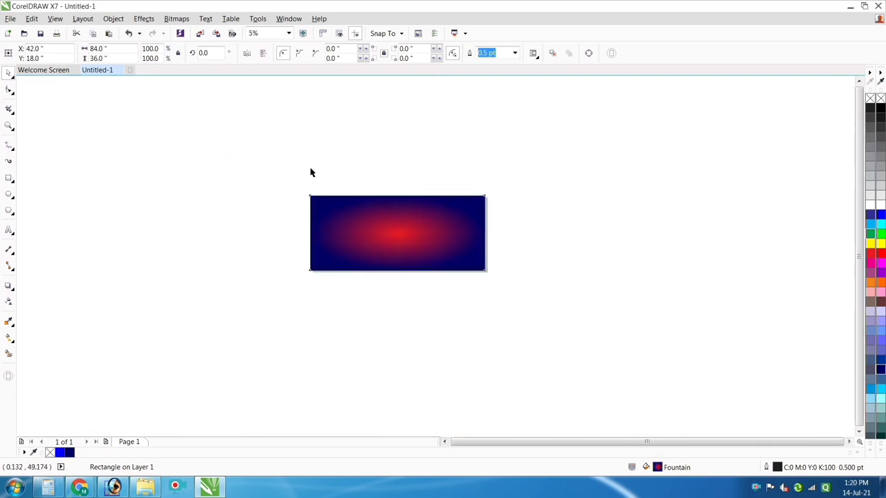
scroll(591, 304, up, 2)
scroll(557, 283, down, 2)
click(574, 195)
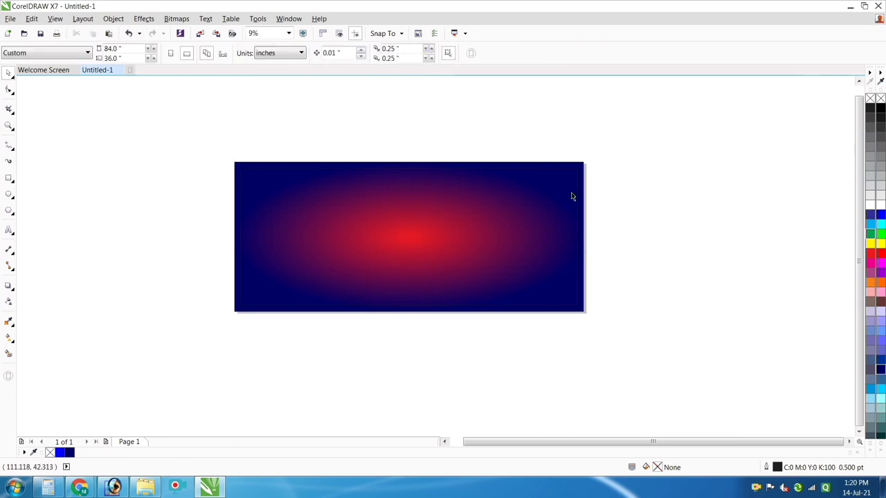
scroll(543, 207, up, 2)
click(763, 209)
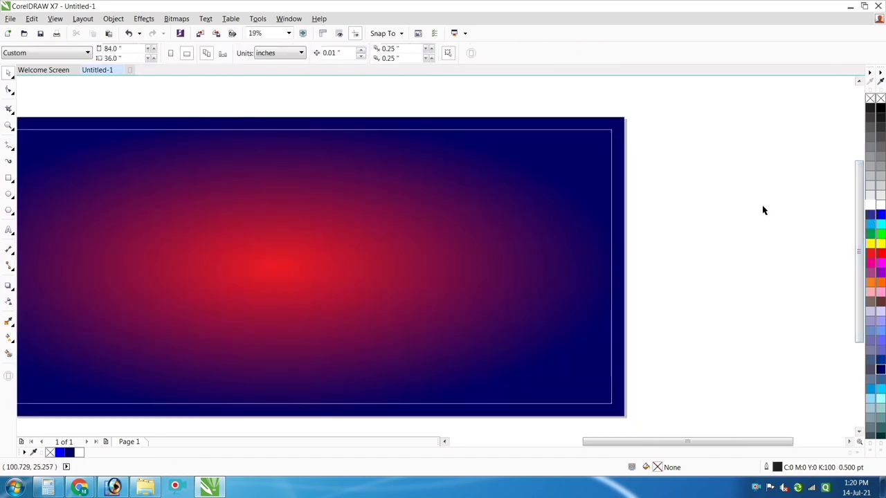
Draw a full-width rectangle about 6.9 inches tall along the bottom of the banner and fill it white
scroll(501, 184, down, 2)
drag(190, 130, 581, 332)
key(shift+F2)
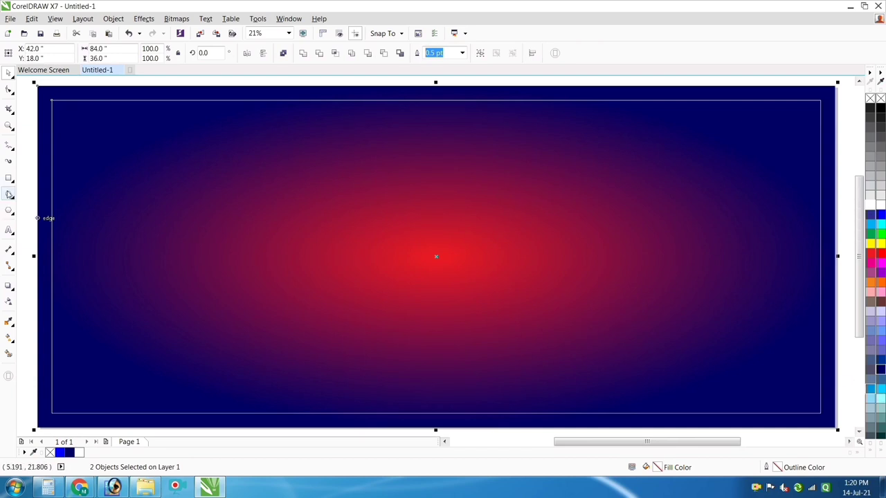
click(9, 178)
drag(38, 363, 837, 385)
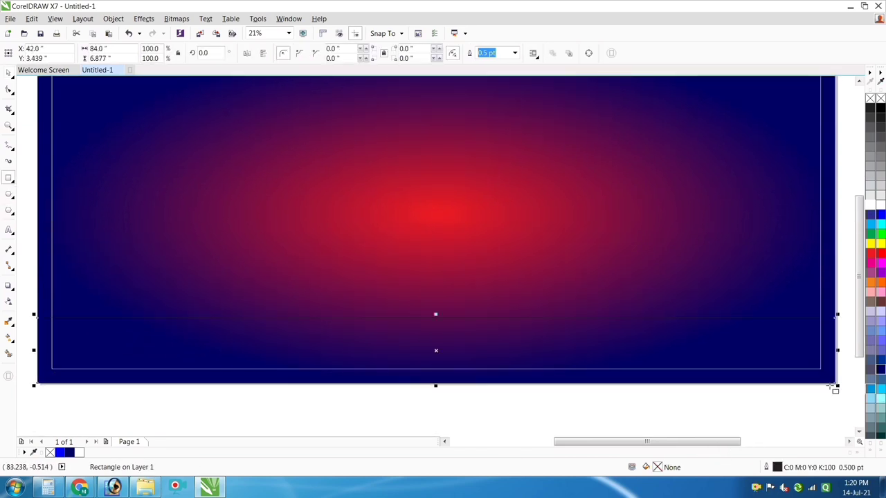
click(871, 207)
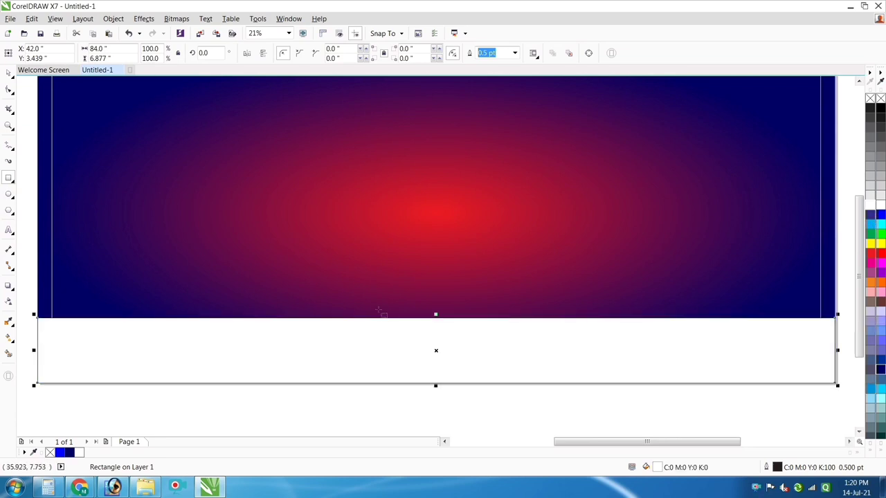
Convert the white bottom rectangle to curves and change its straight upper edge to a curve segment
key(ctrl+q)
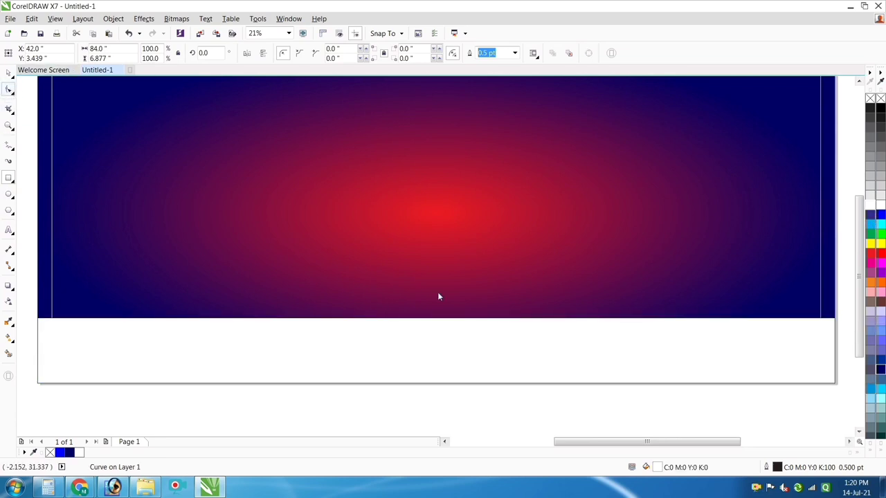
click(260, 317)
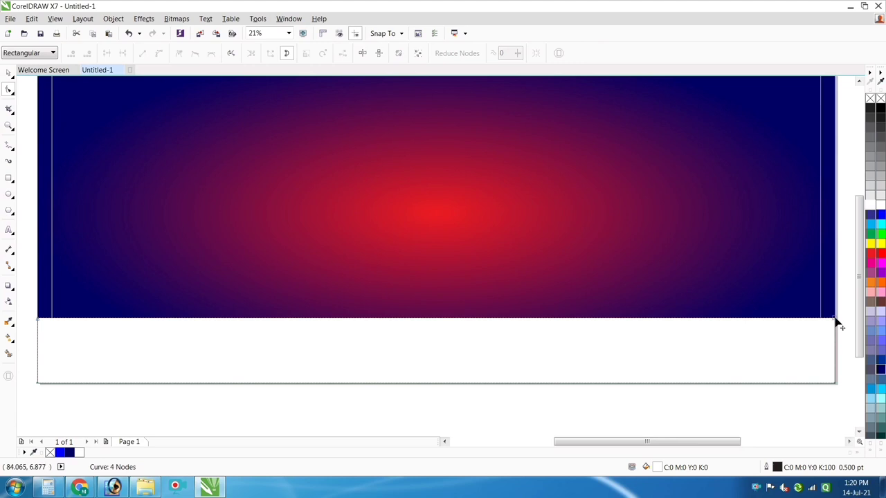
drag(839, 324, 838, 328)
key(ctrl+z)
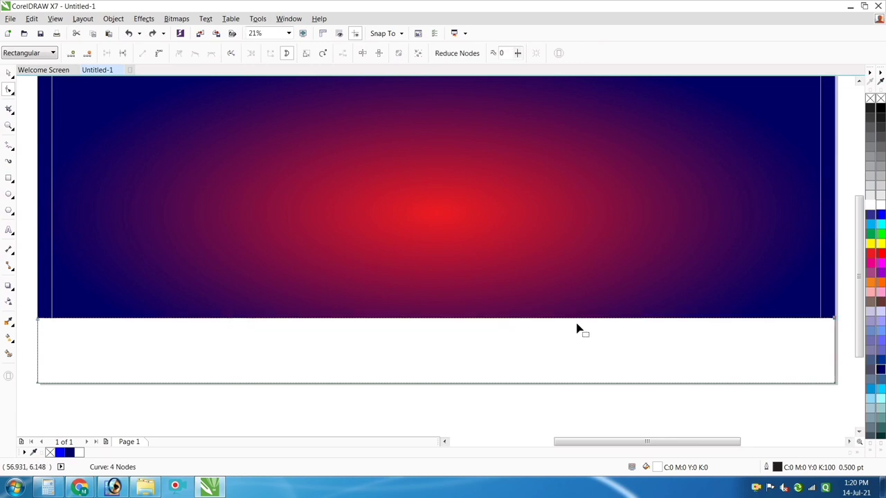
click(572, 321)
right_click(571, 320)
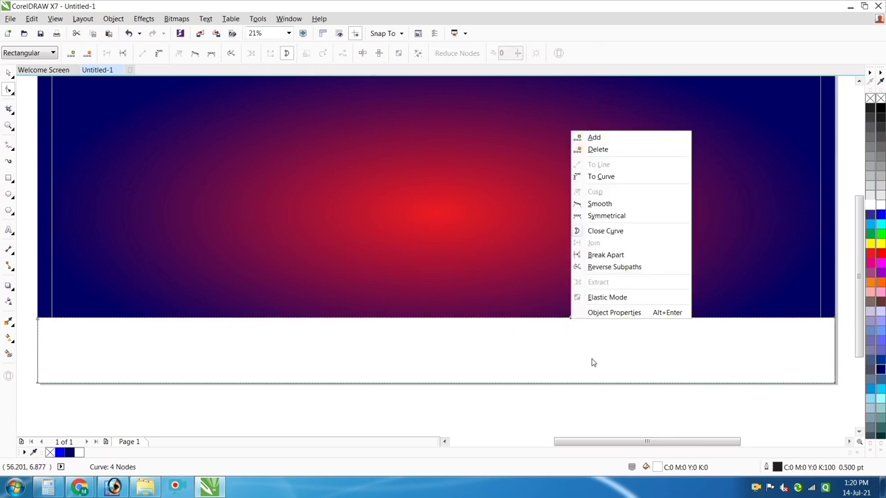
click(600, 177)
Bend the white shape's upper edge into a gentle wave that dips on the left and rises on the right
drag(302, 320, 261, 382)
drag(572, 320, 597, 247)
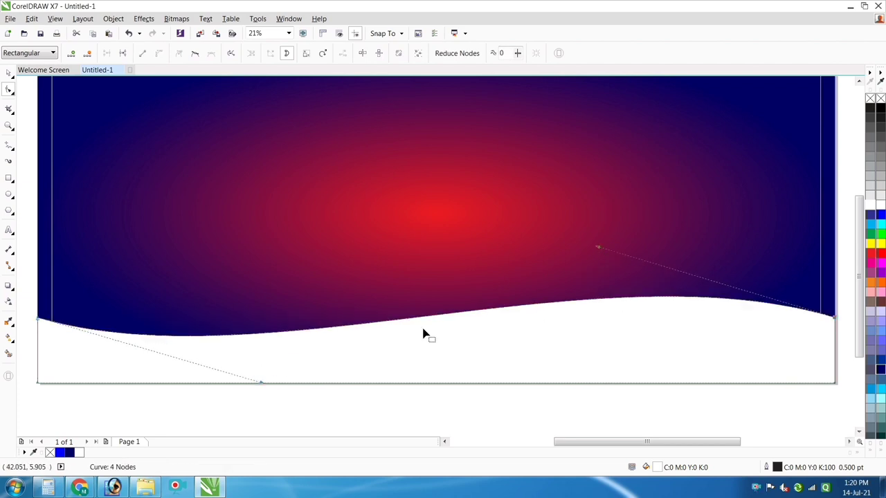
drag(261, 385, 315, 390)
key(space)
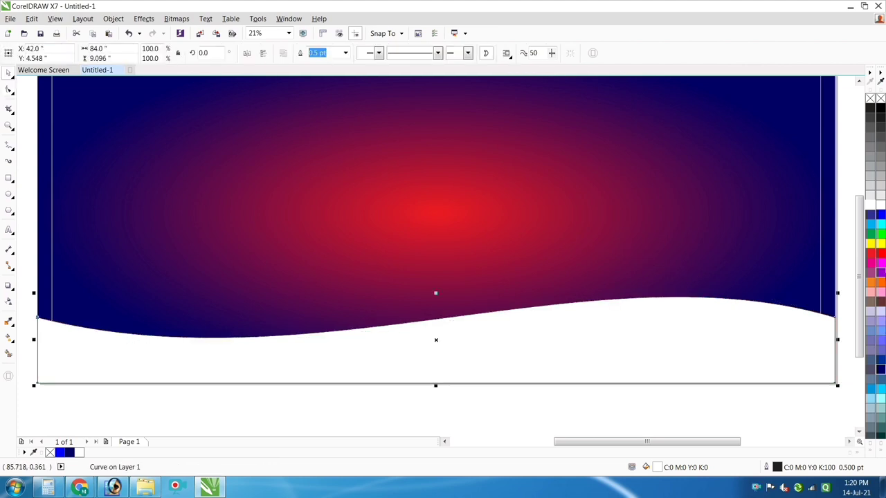
Fill the wave shape at the bottom of the banner with cyan
click(879, 225)
scroll(603, 268, down, 2)
click(603, 268)
scroll(603, 268, up, 2)
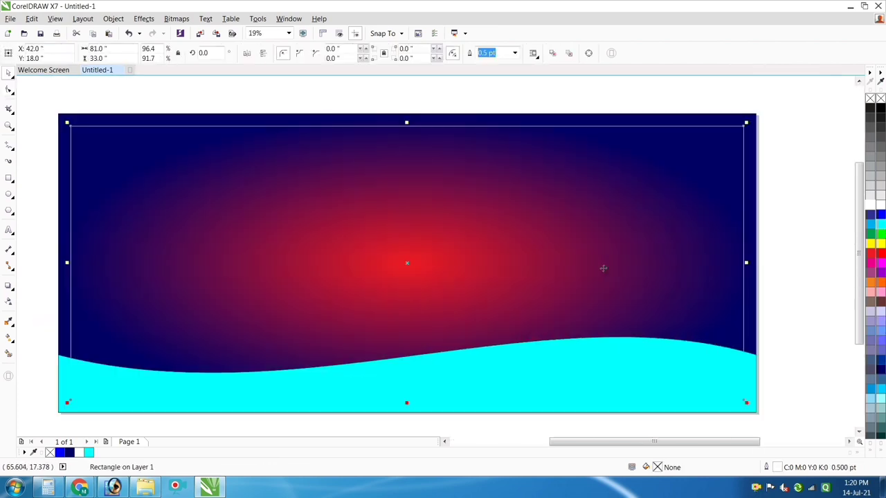
click(765, 361)
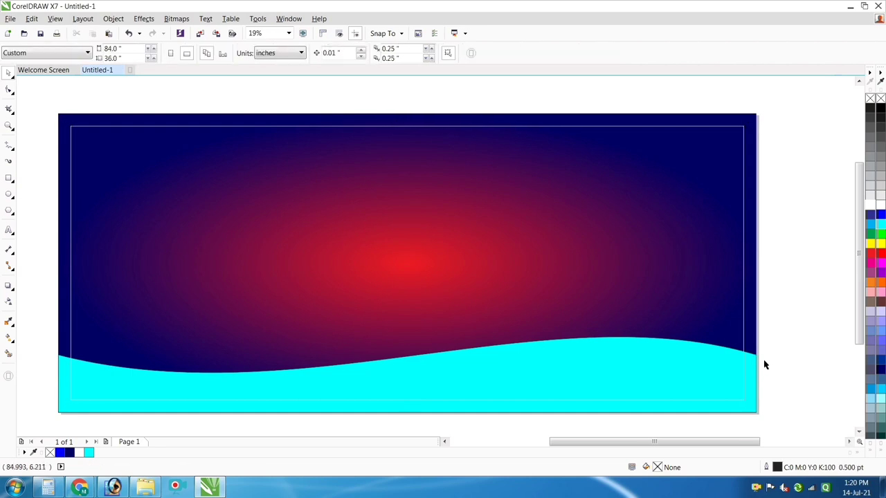
Give the wave shape a linear fountain fill from cyan to white, rotated 90 degrees
click(756, 366)
key(F11)
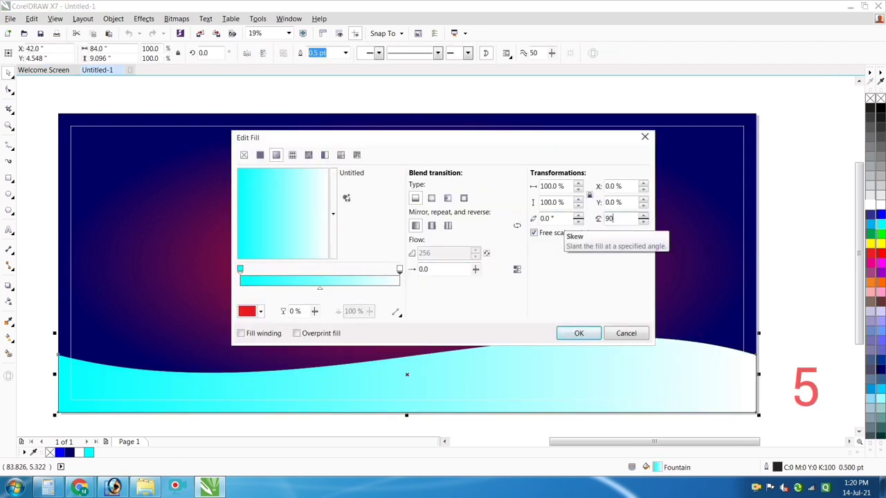
text(90)
click(579, 333)
key(Tab)
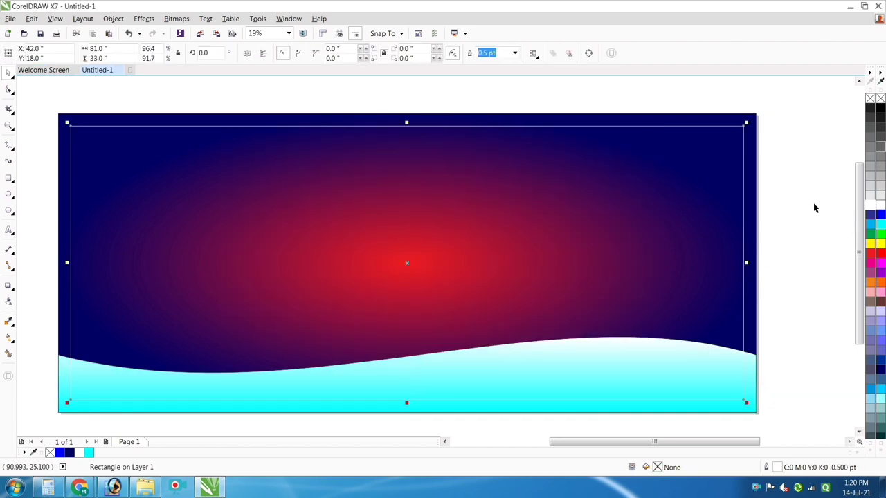
click(815, 150)
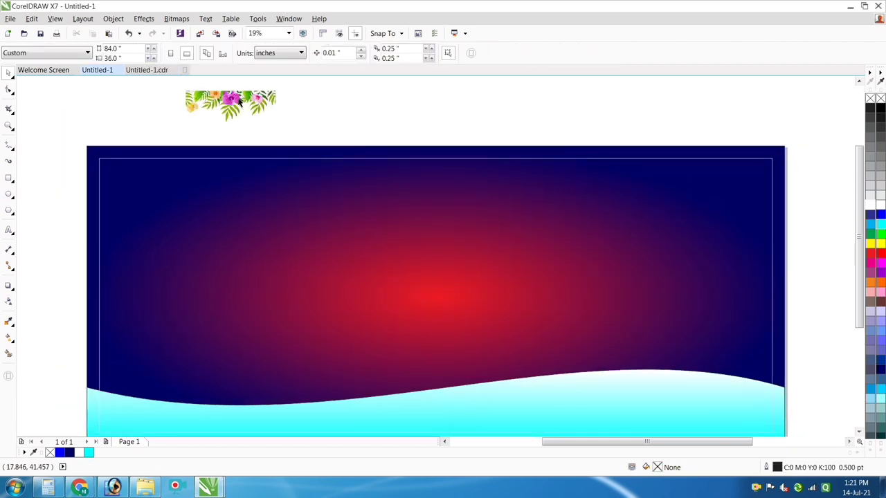
Move the floral decoration image onto the upper-left corner of the banner
drag(239, 102, 138, 164)
scroll(102, 152, up, 2)
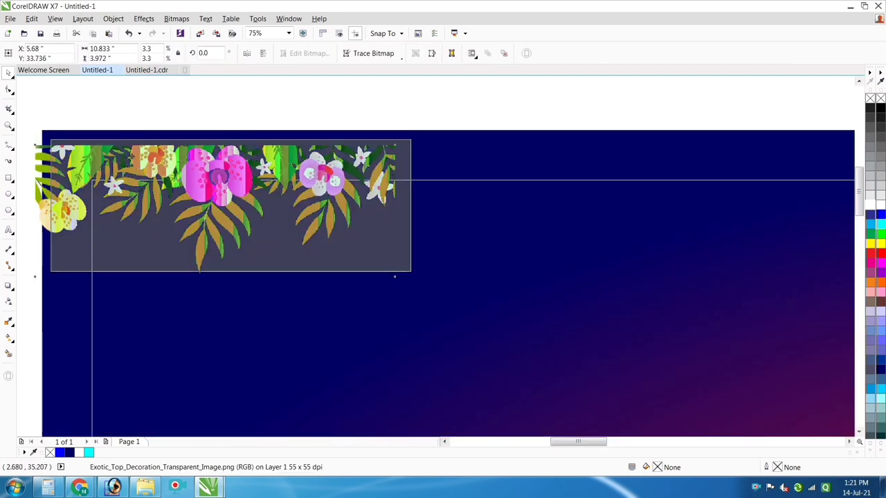
drag(316, 143, 312, 139)
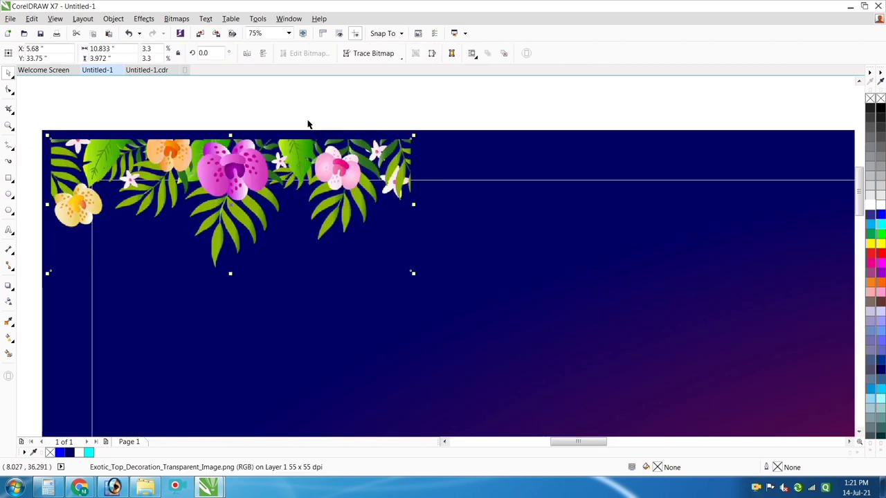
Align the floral image with the top and left edges of the background rectangle
scroll(277, 126, down, 1)
click(277, 126)
click(269, 153)
shift+click(376, 141)
key(t)
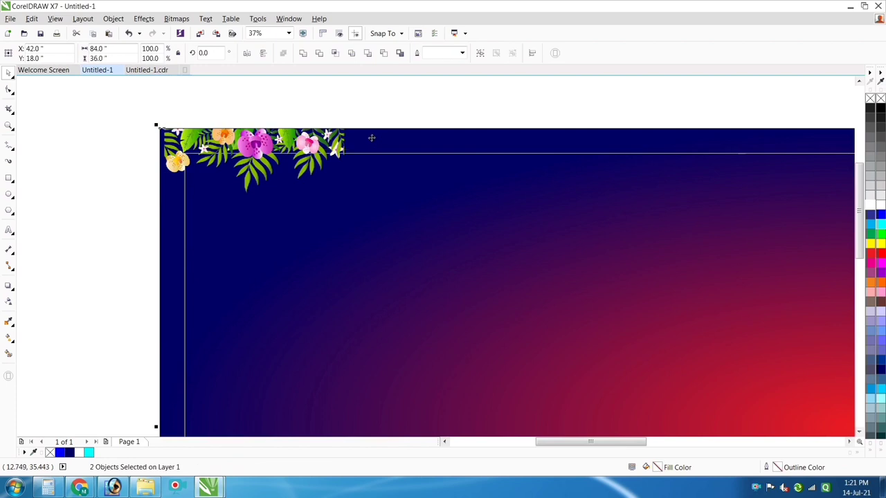
key(l)
Place a horizontally mirrored copy of the floral image directly to the right of the original
shift+click(358, 176)
drag(299, 145, 476, 145)
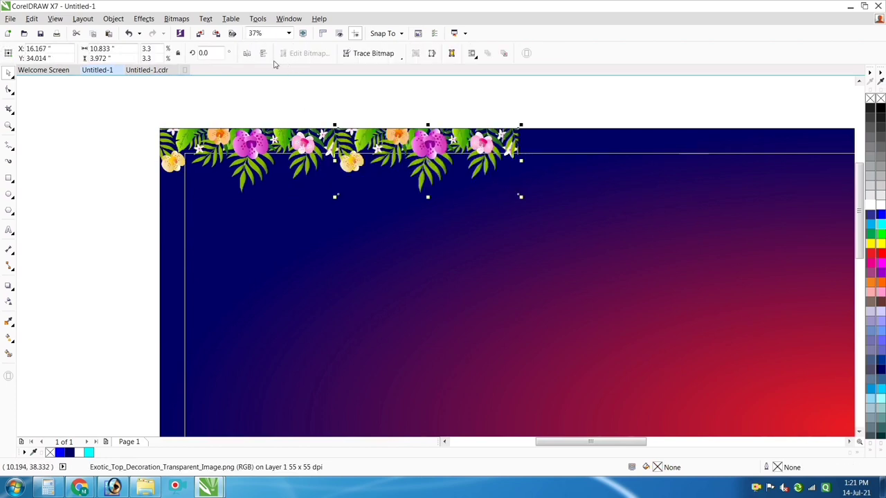
click(305, 114)
Duplicate the pair of floral images repeatedly to cover the banner's entire top edge
scroll(169, 111, down, 2)
drag(168, 111, 559, 165)
key(ctrl+r)
scroll(428, 171, down, 1)
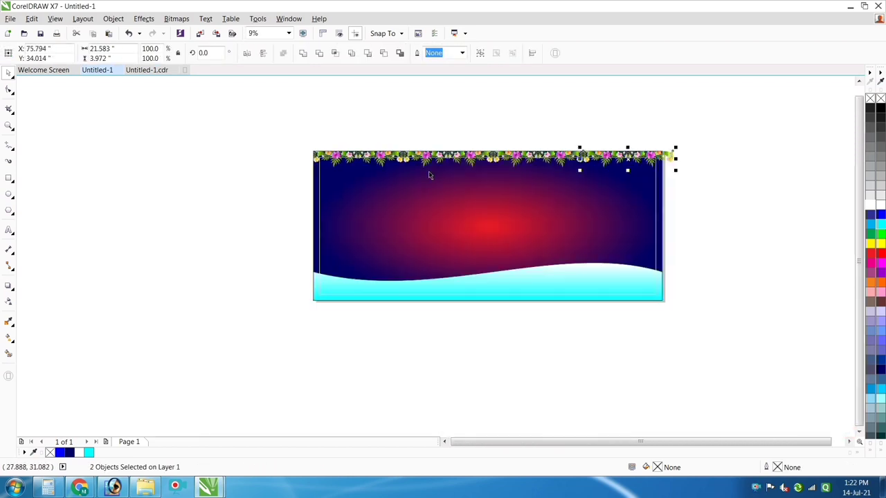
PowerClip the whole row of floral images inside the banner's background rectangle
click(300, 123)
drag(300, 123, 717, 178)
scroll(655, 155, up, 1)
right_click(660, 155)
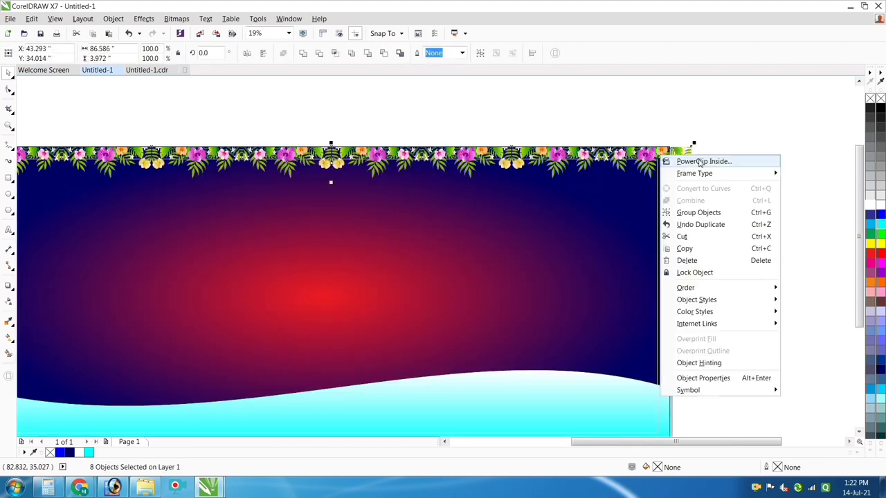
click(698, 163)
click(671, 187)
click(670, 189)
scroll(692, 182, down, 1)
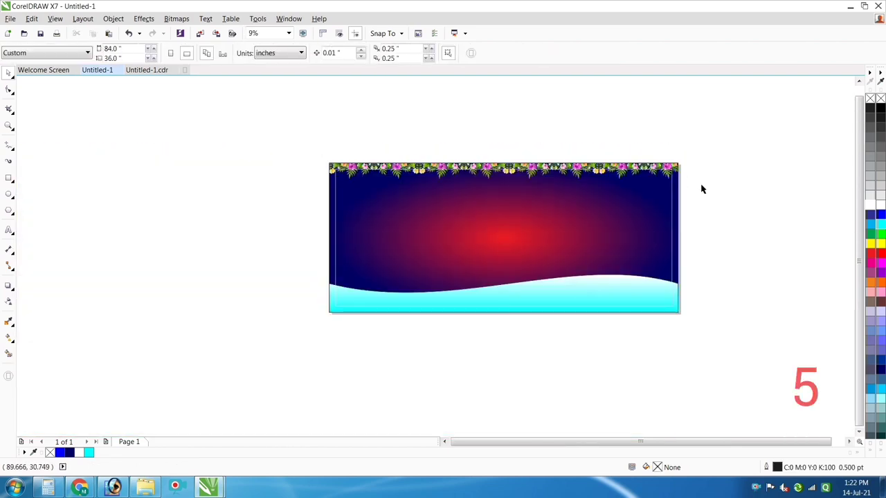
Add the artistic text "GUPTA GENERAL STORE" in Swis721 BlkCn BT on the upper half of the banner
drag(271, 134, 796, 360)
key(shift+F2)
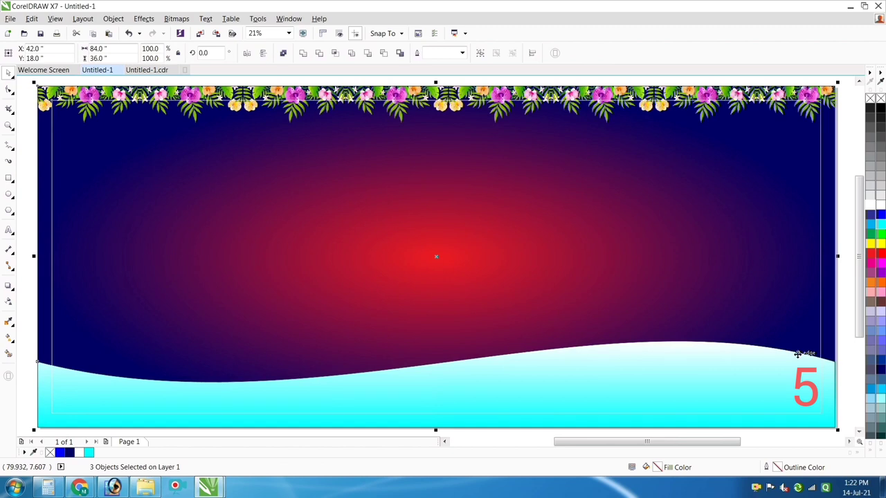
key(F8)
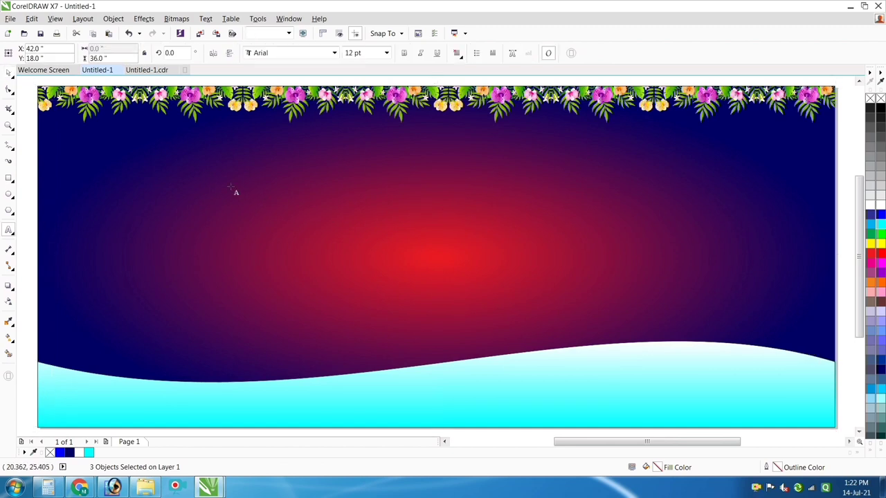
click(233, 192)
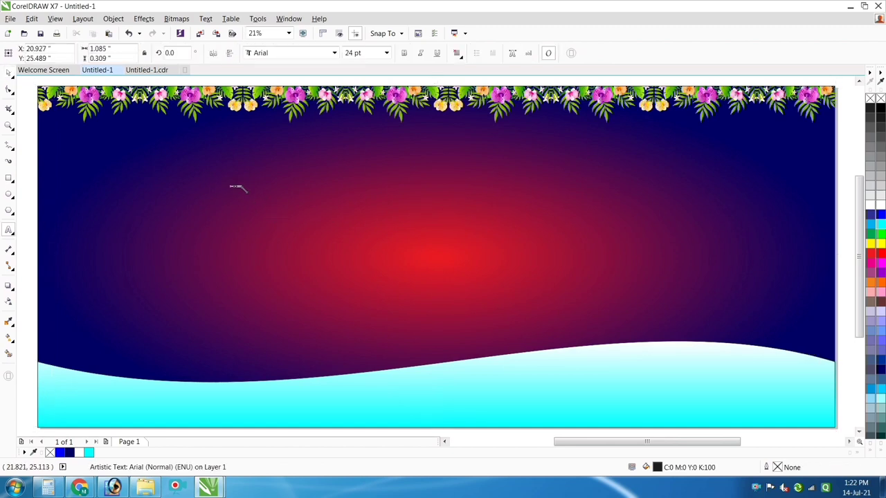
key(ctrl+space)
drag(243, 188, 373, 267)
click(287, 54)
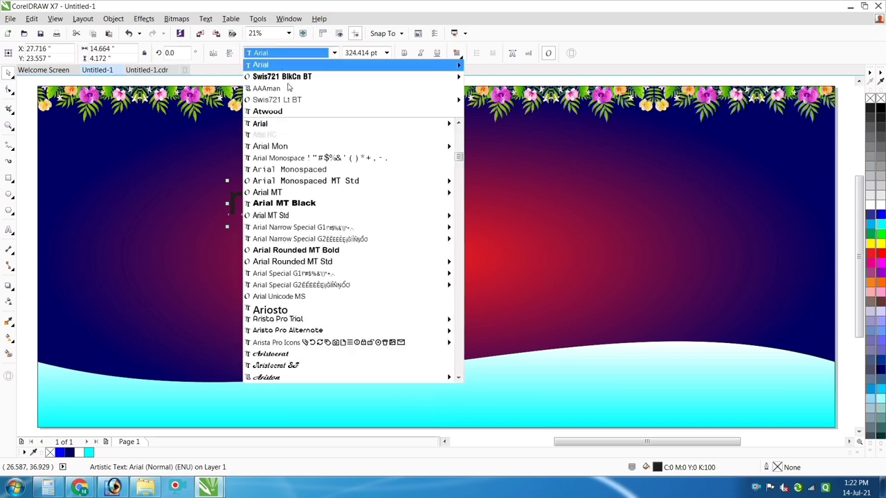
click(282, 76)
text(G)
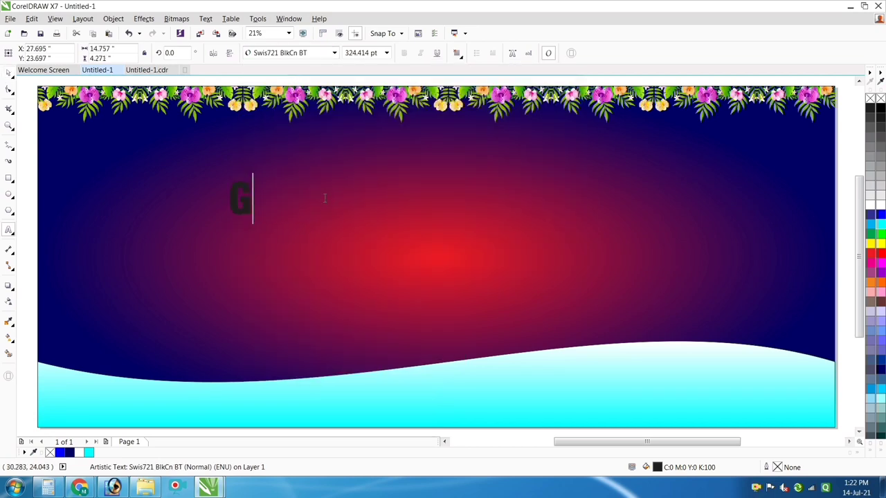
text(UPTA GE)
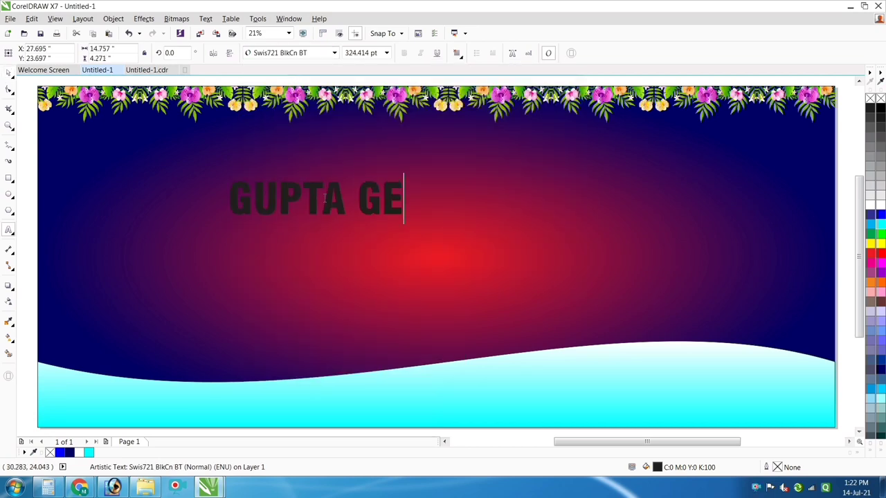
text(NERAL)
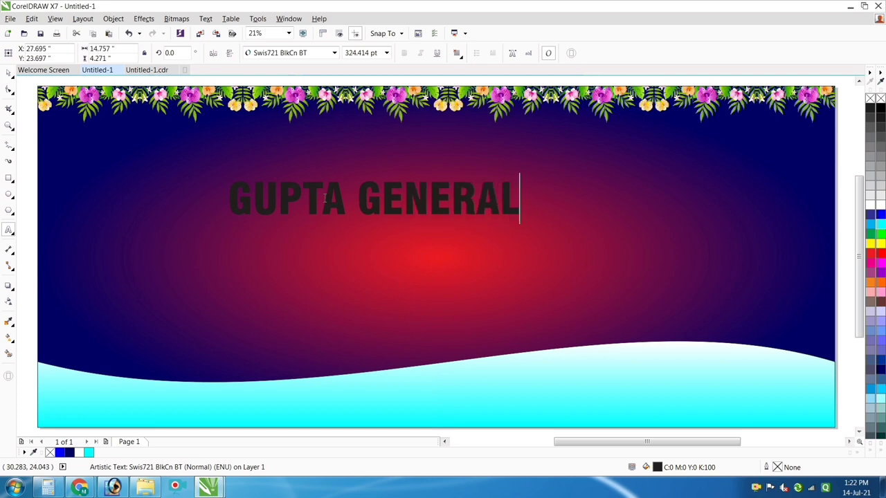
text( STORE)
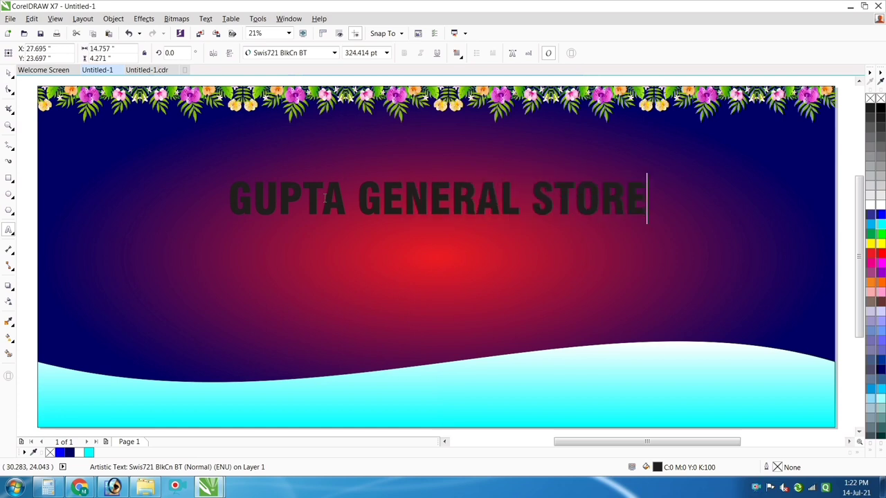
Enlarge the title to about 539 pt, centred across the banner, and fill it with yellow
key(ctrl+space)
scroll(353, 191, down, 2)
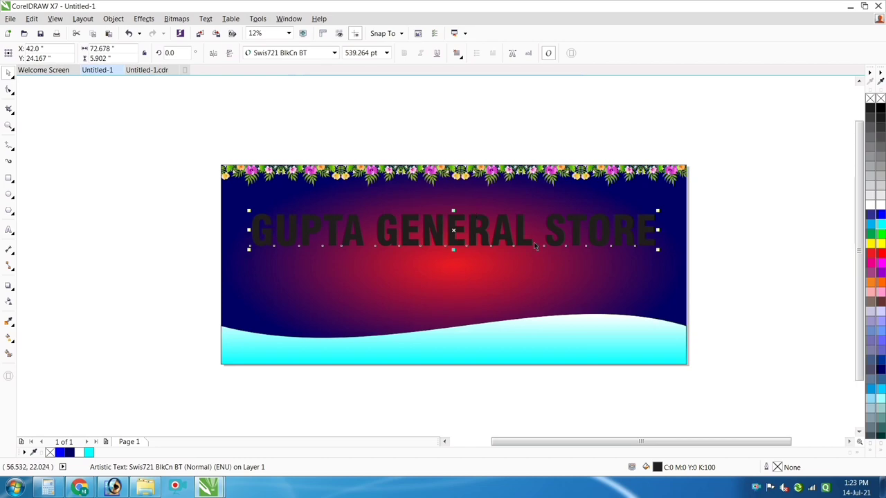
scroll(533, 245, up, 2)
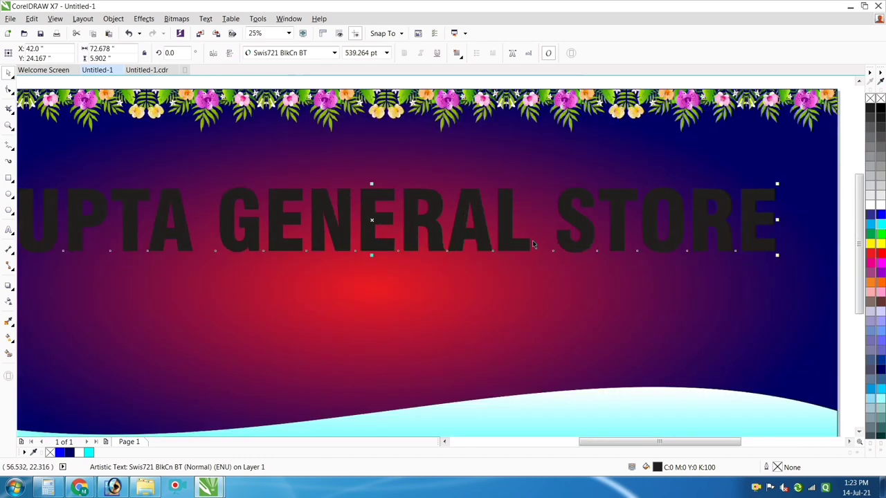
click(871, 244)
scroll(445, 210, down, 2)
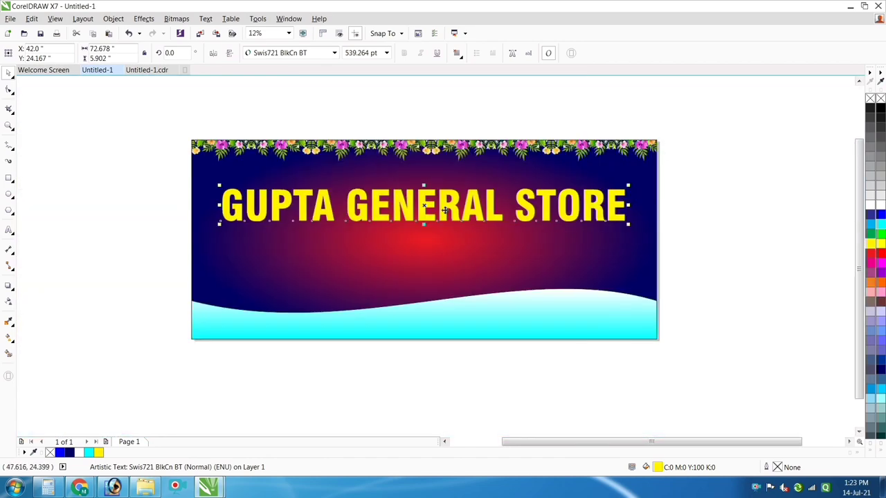
Apply a linear yellow-to-white fountain fill rotated 90 degrees to the title
scroll(445, 210, up, 2)
key(F11)
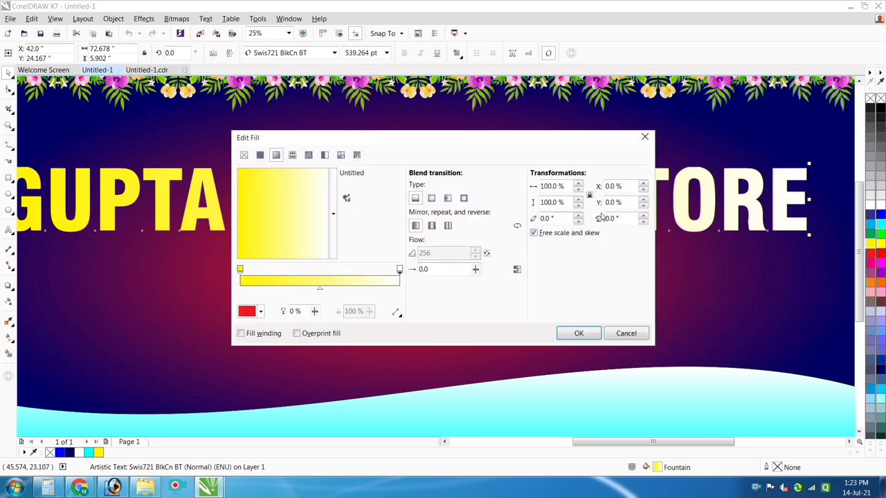
text(90)
click(577, 333)
scroll(466, 241, down, 2)
click(724, 191)
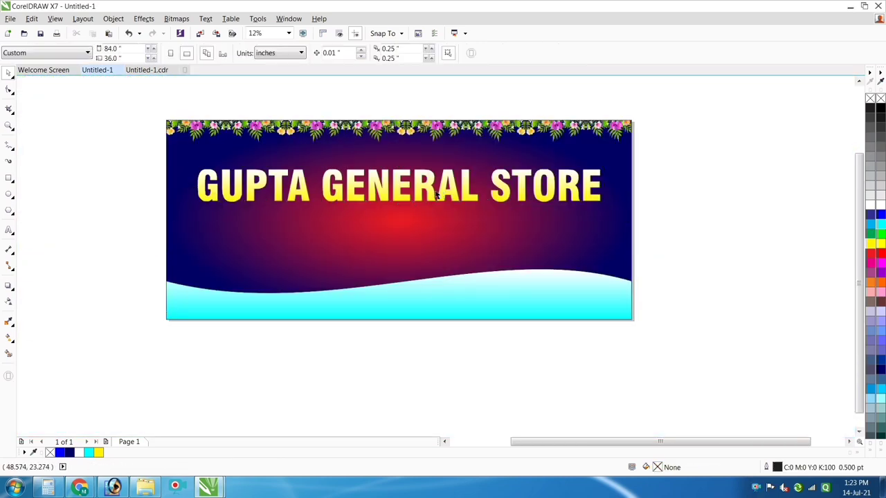
Give the title an 8 pt black outline set behind the fill and scaling with the object
click(427, 197)
scroll(427, 197, up, 2)
click(431, 199)
key(F12)
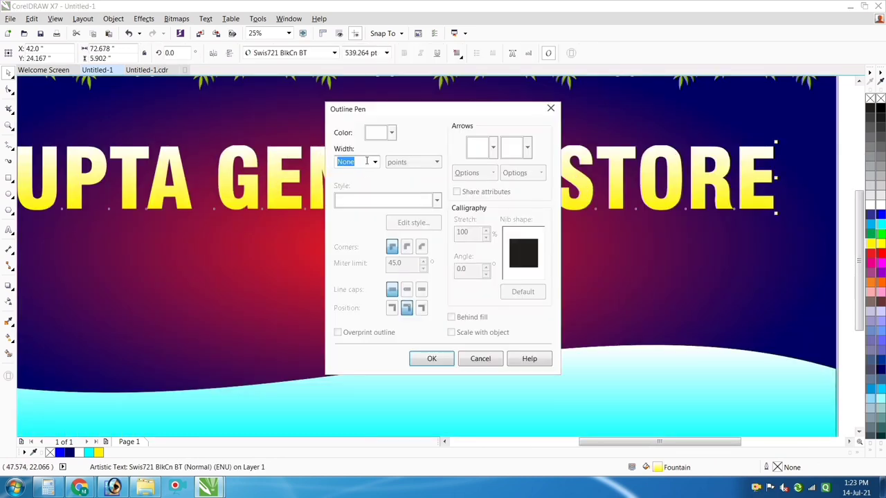
click(375, 162)
click(346, 256)
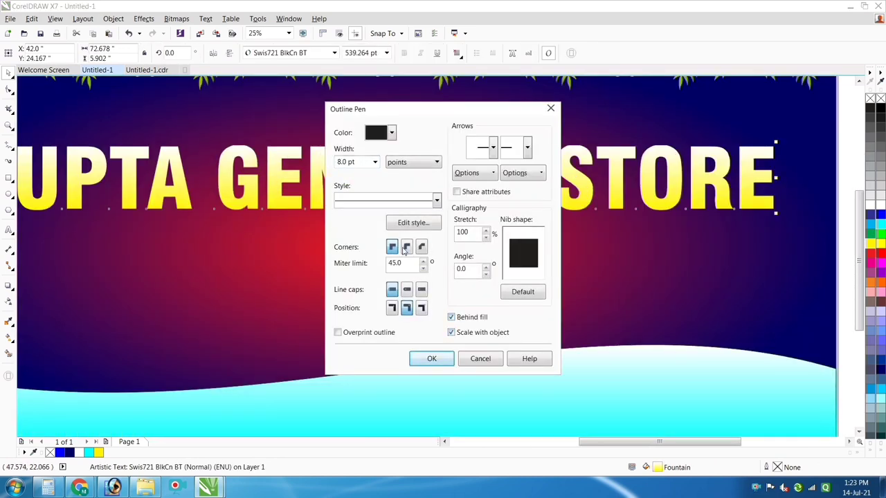
click(431, 359)
Duplicate the title slightly up and to the left, and fill the rear original with black as a shadow
scroll(381, 177, up, 2)
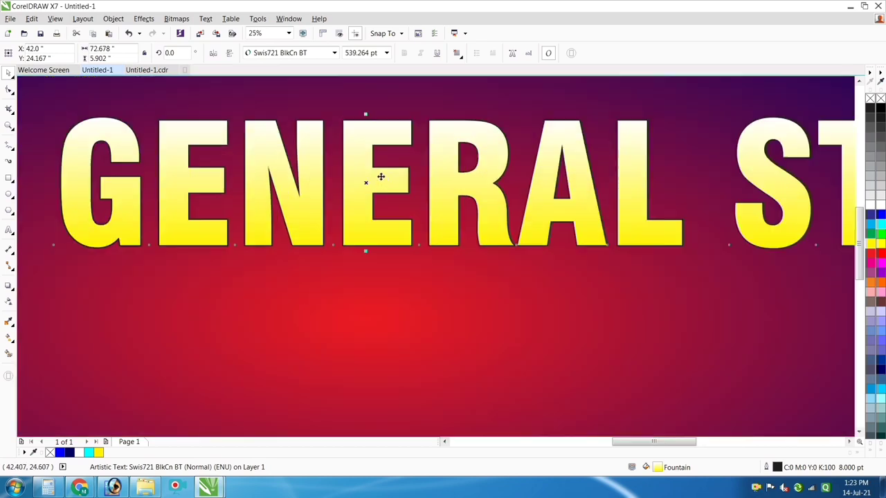
drag(381, 177, 375, 168)
right_click(376, 168)
click(390, 242)
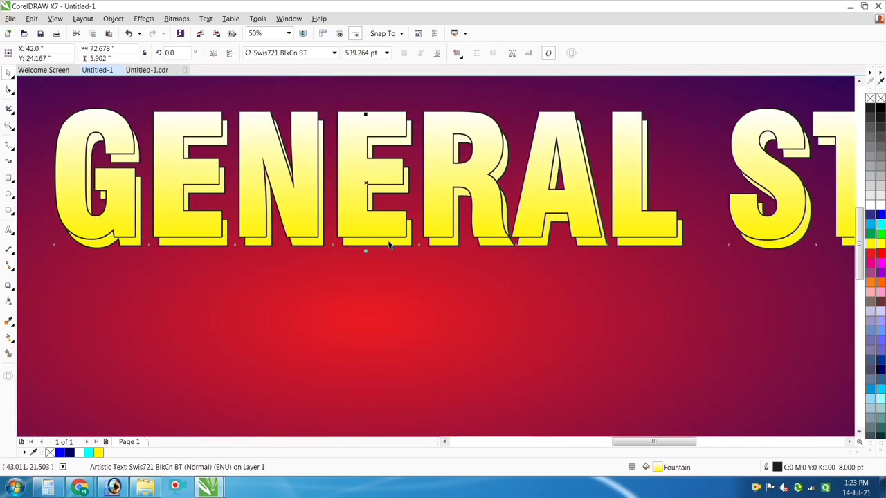
click(872, 111)
Place two slightly offset copies of the title below it and fill the front copy with blue
mouse_move(589, 218)
mouse_down()
mouse_move(597, 303)
mouse_move(565, 275)
mouse_move(566, 252)
mouse_up()
scroll(583, 209, down, 1)
right_click(597, 303)
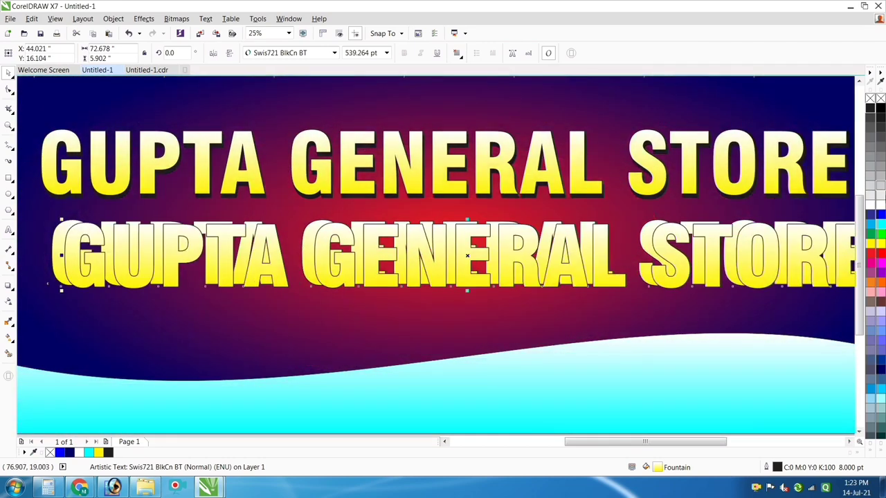
click(872, 216)
scroll(74, 234, up, 1)
drag(85, 232, 59, 221)
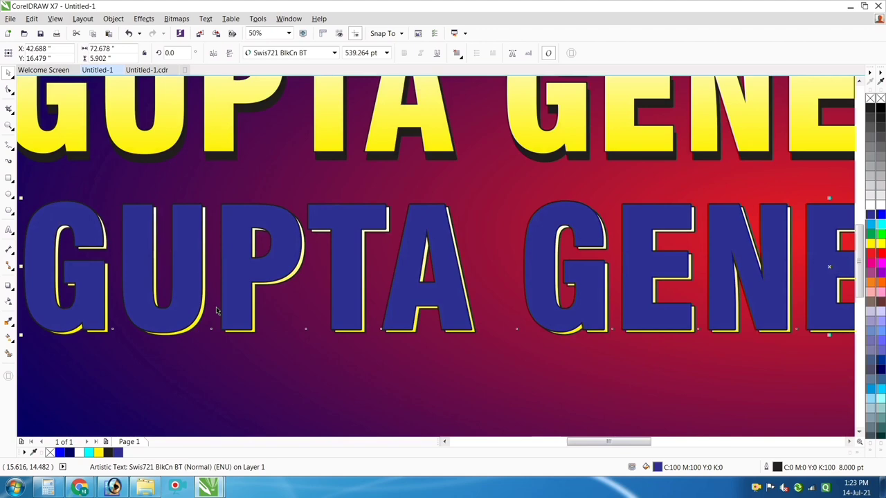
Convert both lower title copies to curves and cut the yellow copy's shape out of the blue one, leaving thin edge slivers
scroll(250, 329, up, 1)
shift+click(254, 333)
scroll(305, 207, down, 1)
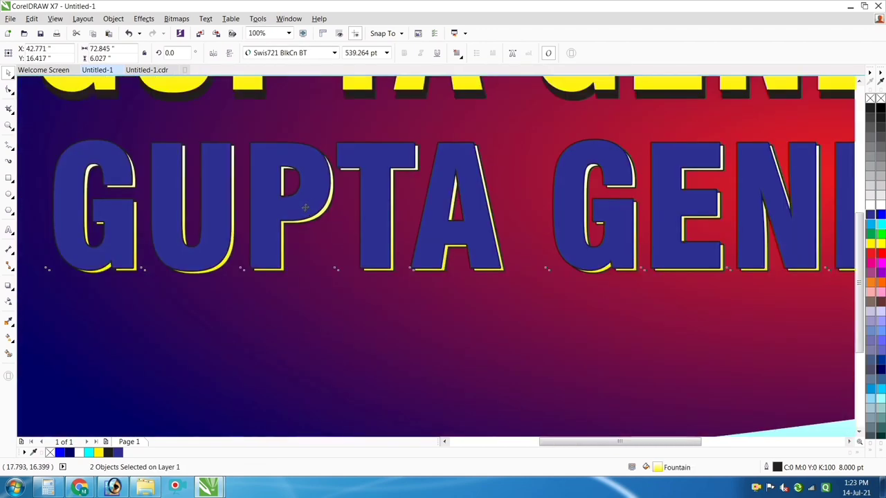
scroll(305, 207, down, 2)
scroll(102, 173, down, 1)
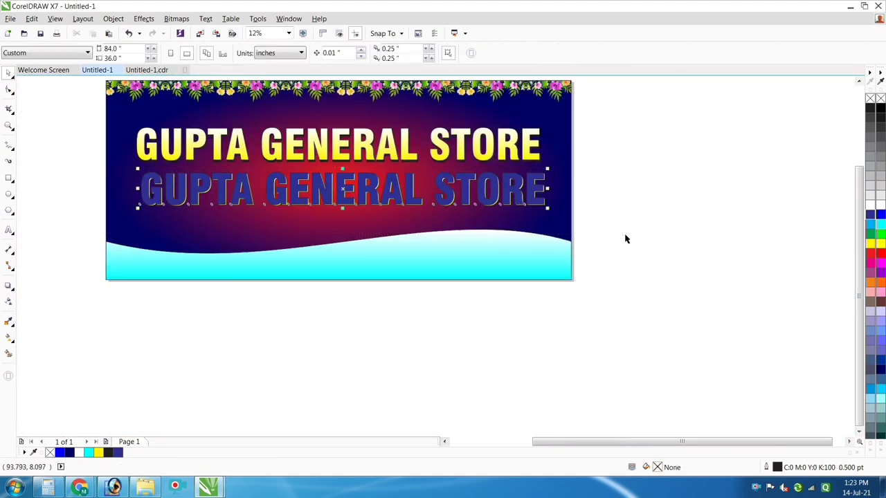
key(ctrl+q)
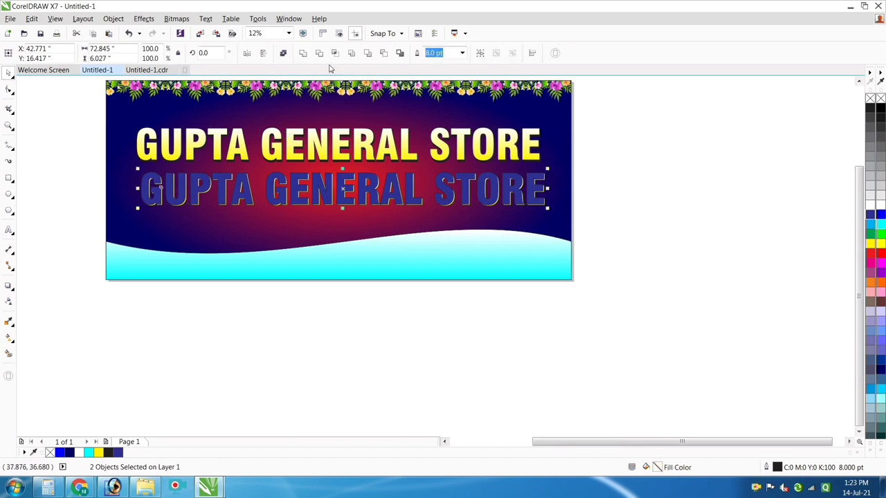
click(352, 54)
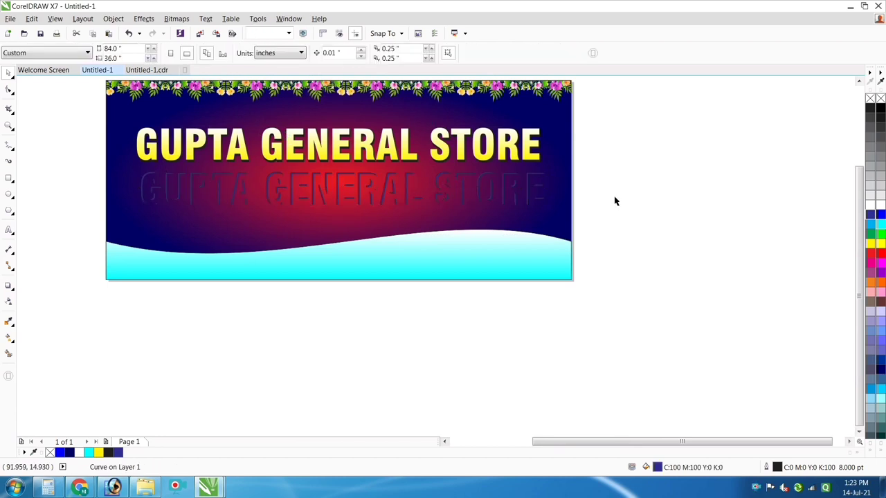
Move the thin edge slivers onto the main title's letters, with a white fill and no outline
click(294, 174)
click(289, 177)
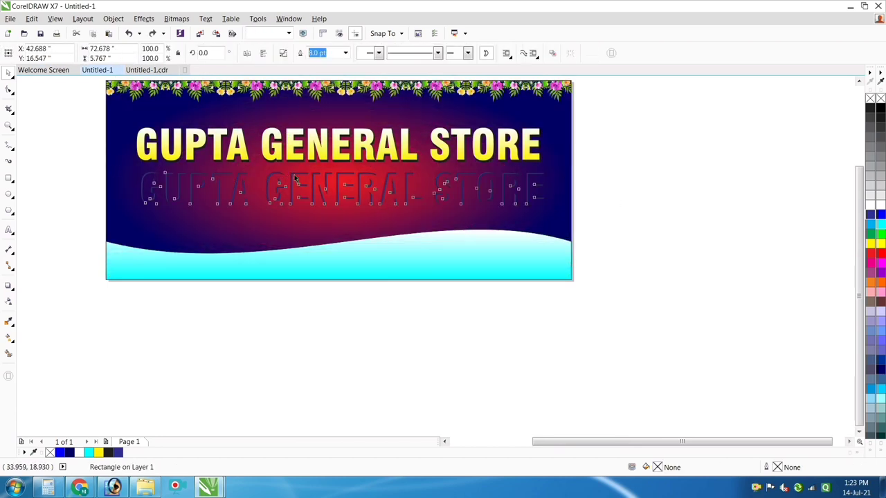
drag(294, 174, 296, 135)
key(shift+F2)
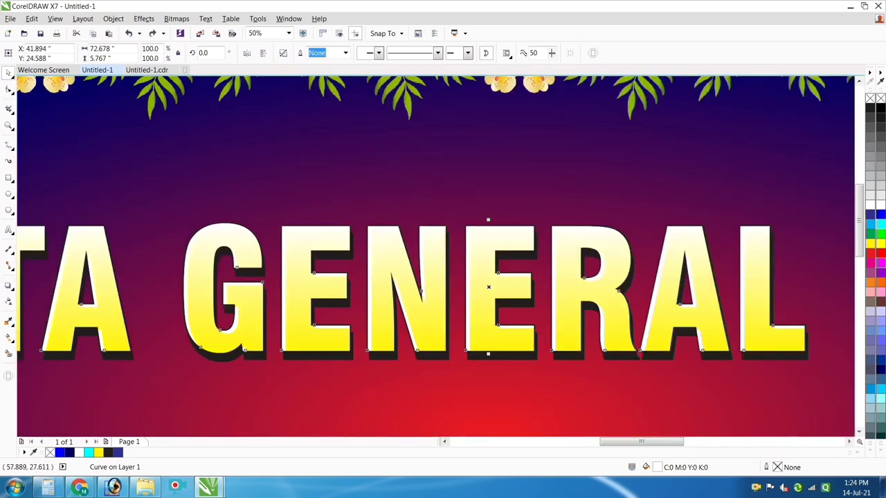
Fill the edge slivers with a linear fountain fill from 10% black to white
click(872, 195)
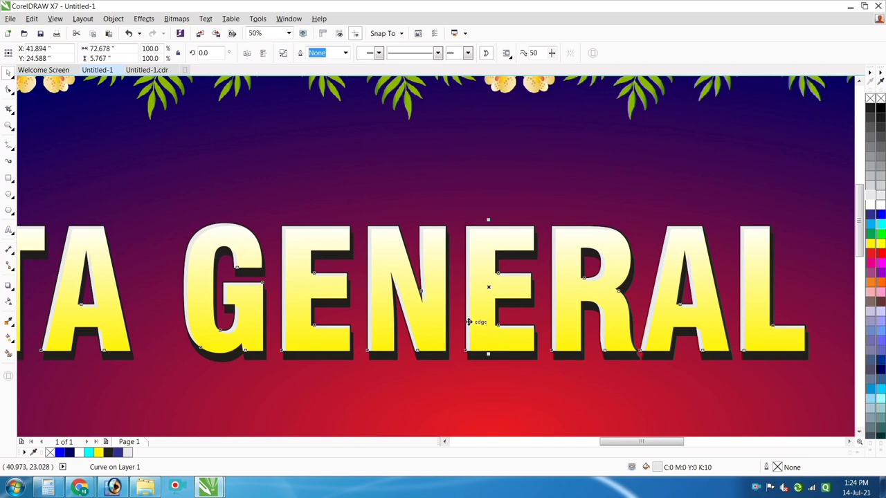
key(F11)
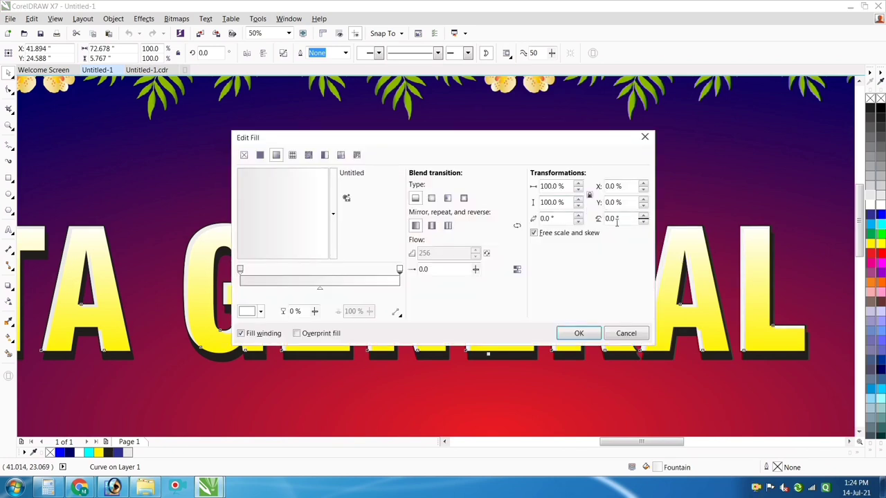
click(579, 334)
scroll(668, 294, down, 2)
click(668, 293)
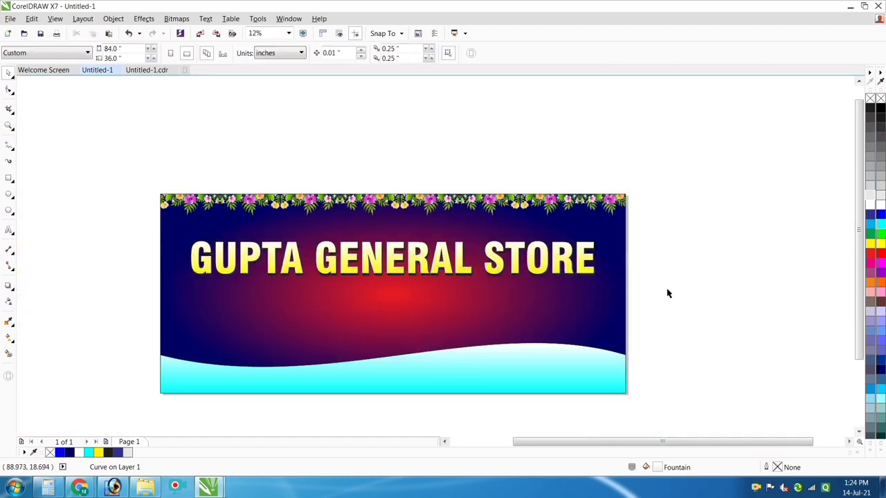
Stretch the title, its shadow and its highlight together vertically to about 7.5 inches tall
drag(667, 294, 119, 234)
scroll(331, 270, up, 1)
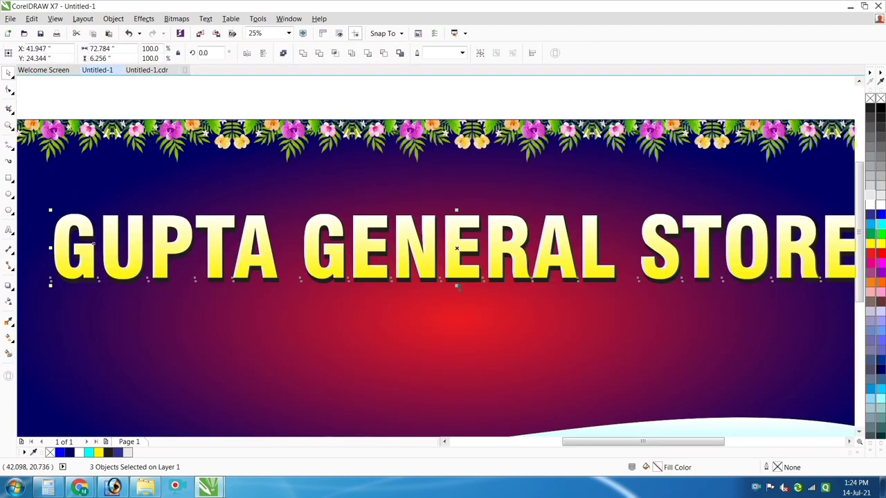
drag(457, 285, 457, 296)
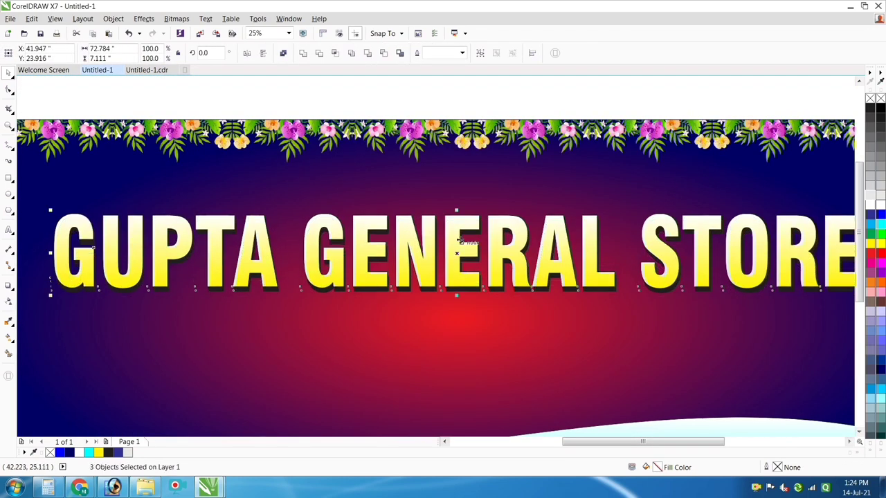
drag(458, 210, 459, 205)
scroll(461, 230, down, 1)
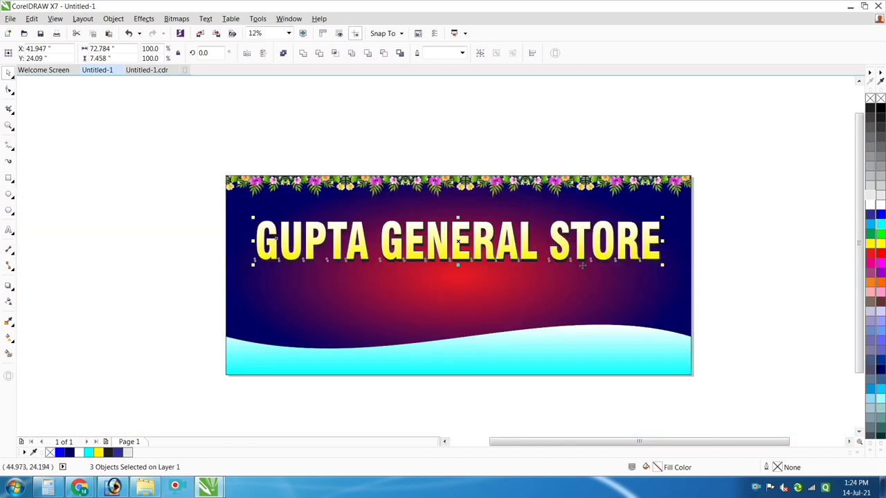
Group the title with its shadow and highlight, and enlarge the group slightly about its centre
key(ctrl+g)
shift+click(685, 279)
click(705, 270)
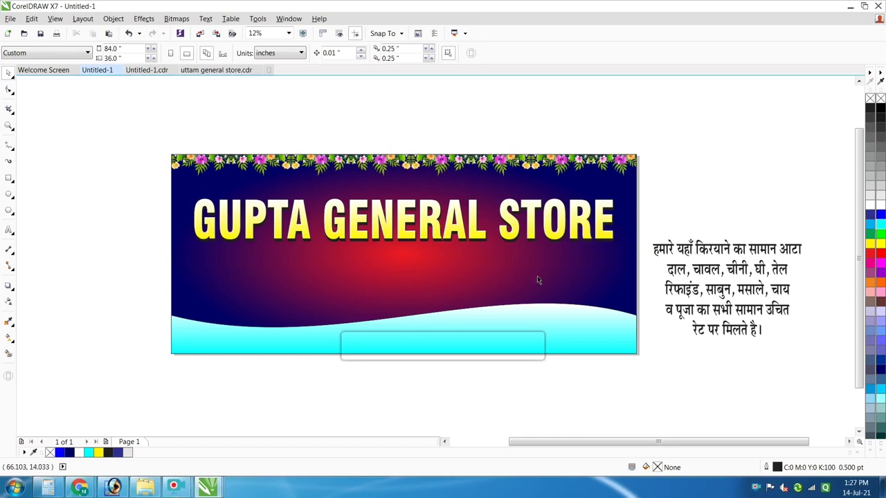
Move the five-line Hindi product text from beside the page onto the banner below the title
drag(669, 248, 359, 261)
scroll(434, 315, up, 2)
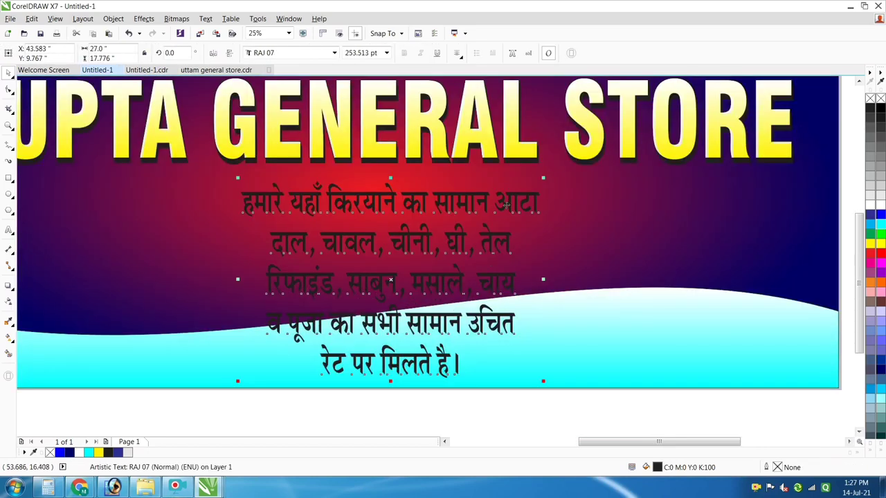
Merge the five-line Hindi product text into two lines, with commas added after "आटा" and "चाय"
key(F8)
scroll(509, 199, down, 1)
key(Delete)
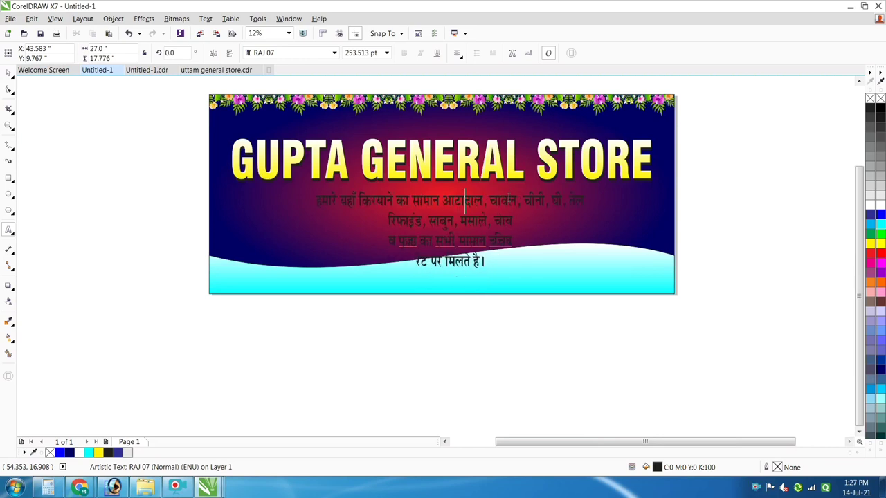
text(,)
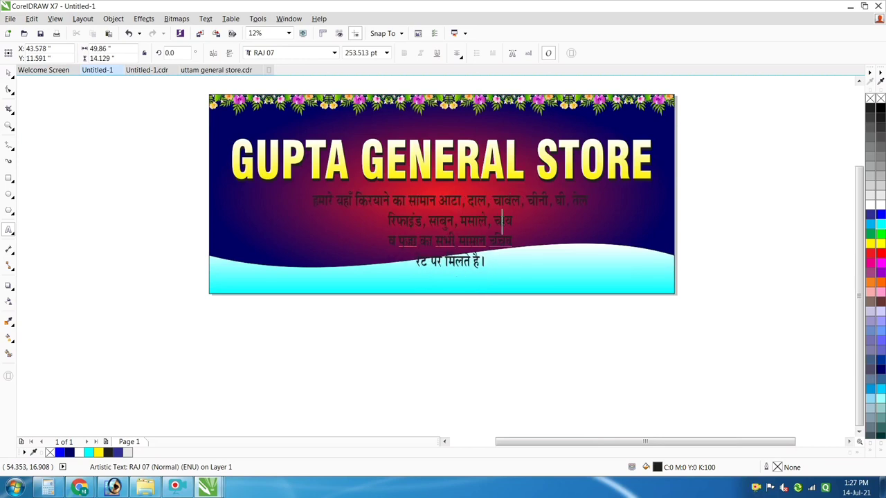
click(503, 221)
key(Delete)
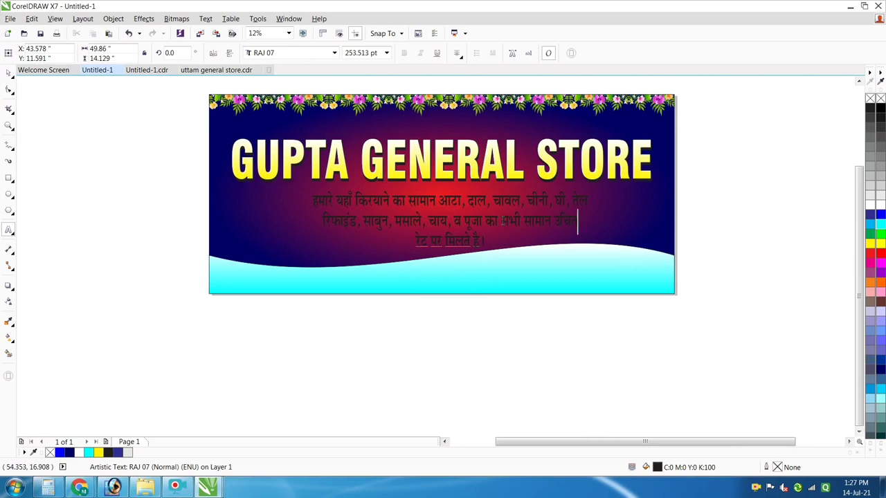
key(Delete)
key(ctrl+space)
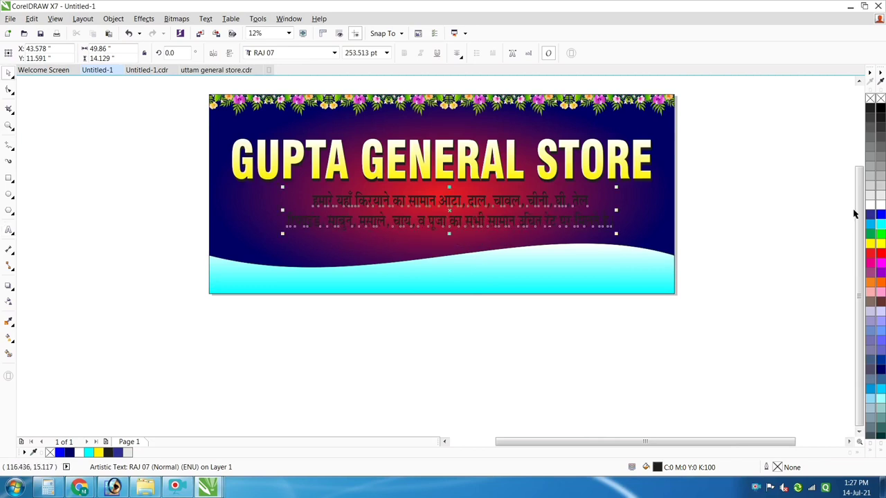
Squeeze the two-line Hindi text to about 6.4 inches high, fill it white and centre it horizontally on the banner
drag(449, 233, 470, 195)
scroll(469, 205, up, 1)
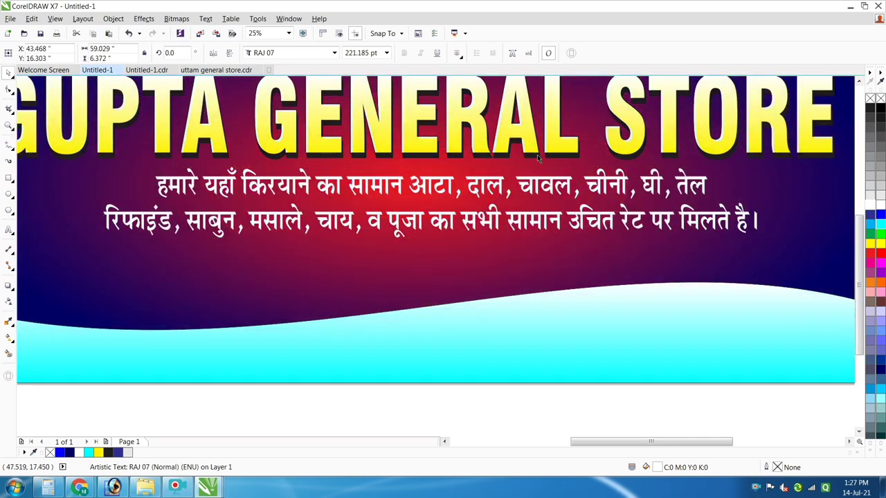
scroll(495, 203, down, 2)
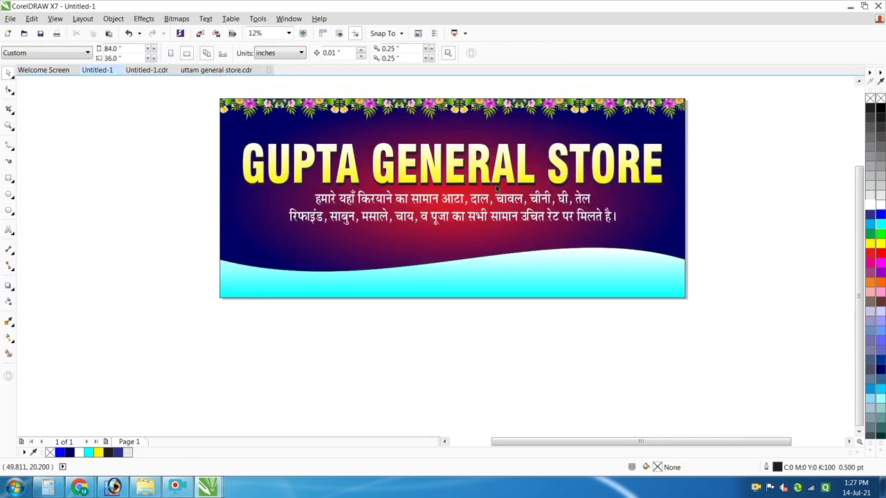
scroll(505, 206, up, 2)
Give the white Hindi product text a 1.5 pt black outline
key(F12)
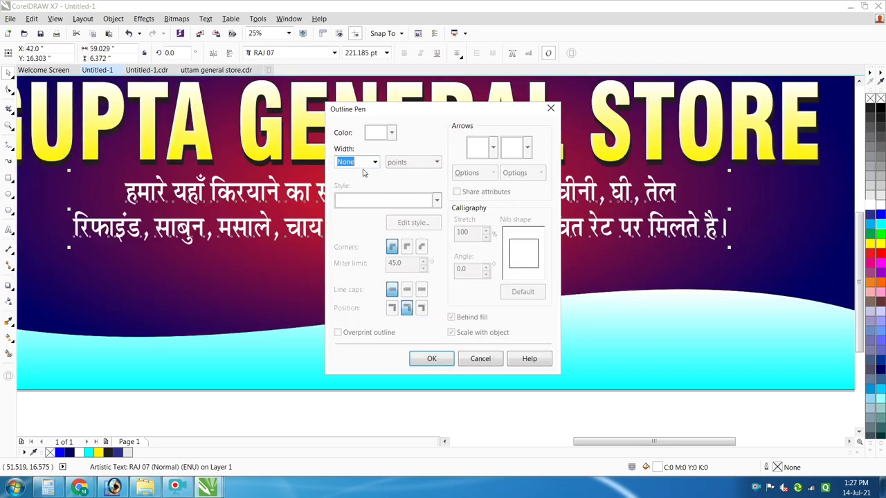
click(375, 162)
click(356, 212)
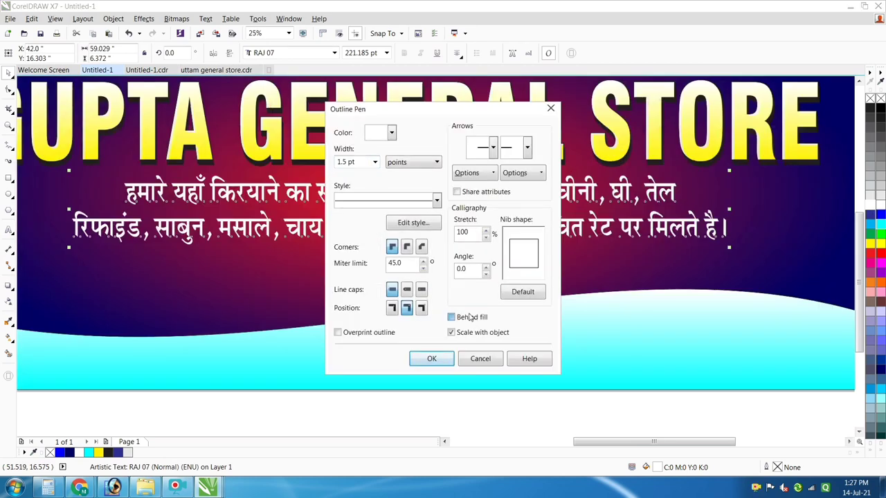
click(470, 317)
click(433, 358)
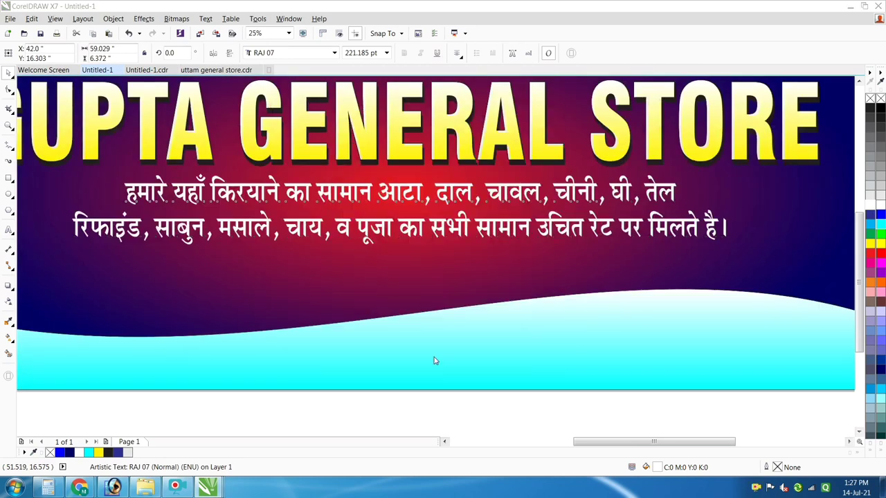
right_click(872, 111)
click(583, 273)
scroll(539, 266, down, 1)
click(557, 344)
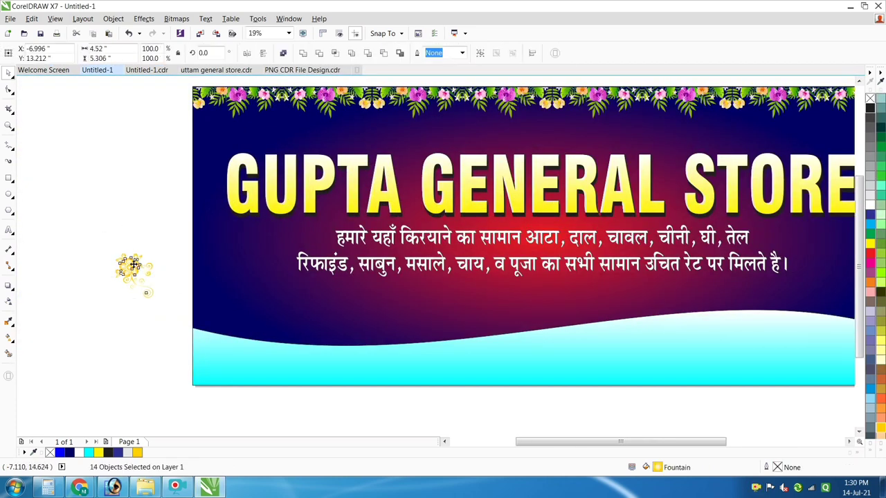
Place golden flower ornaments about 2.4 inches wide at both ends of the first Hindi line, with the second one mirrored
drag(134, 275, 760, 248)
scroll(280, 249, up, 2)
scroll(284, 261, down, 2)
click(247, 55)
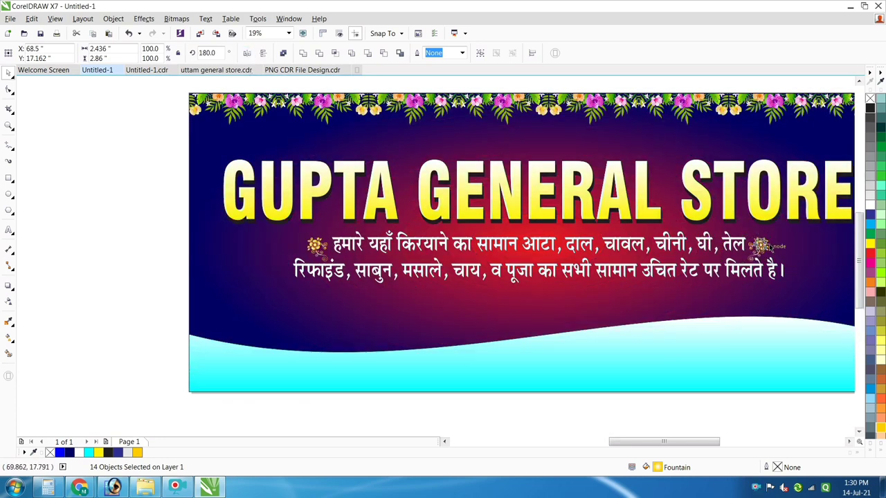
scroll(759, 242, up, 2)
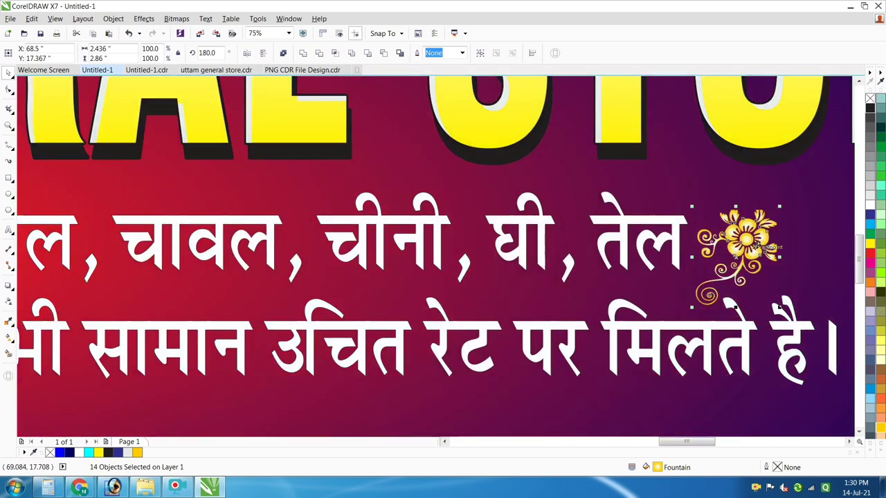
scroll(759, 242, down, 2)
scroll(410, 111, down, 1)
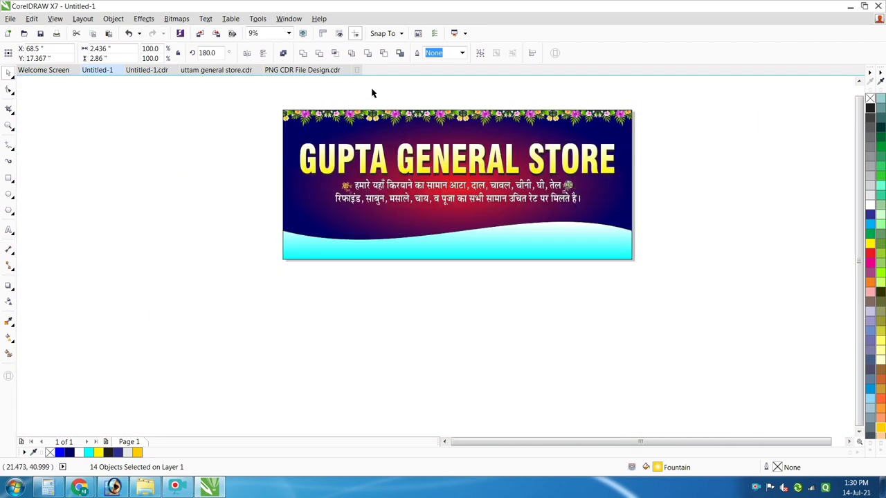
Select the whole banner artwork and preview it full screen
drag(265, 89, 692, 298)
key(F4)
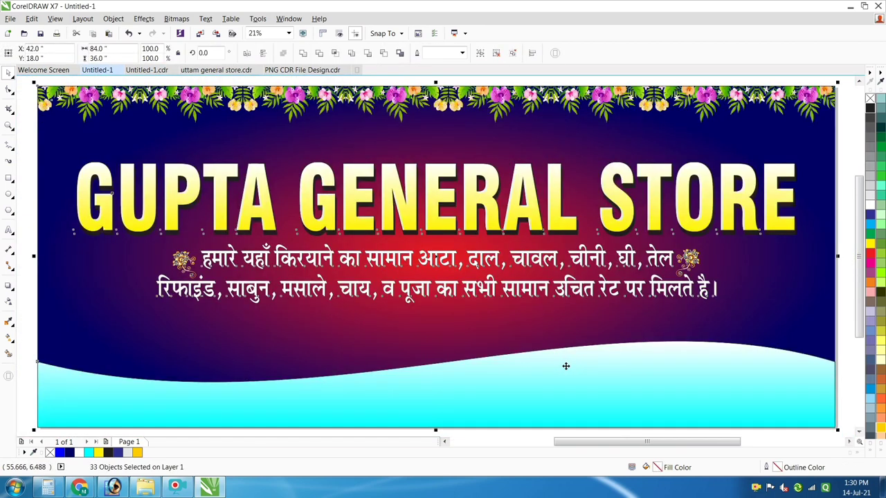
key(F9)
key(F9)
scroll(391, 344, down, 1)
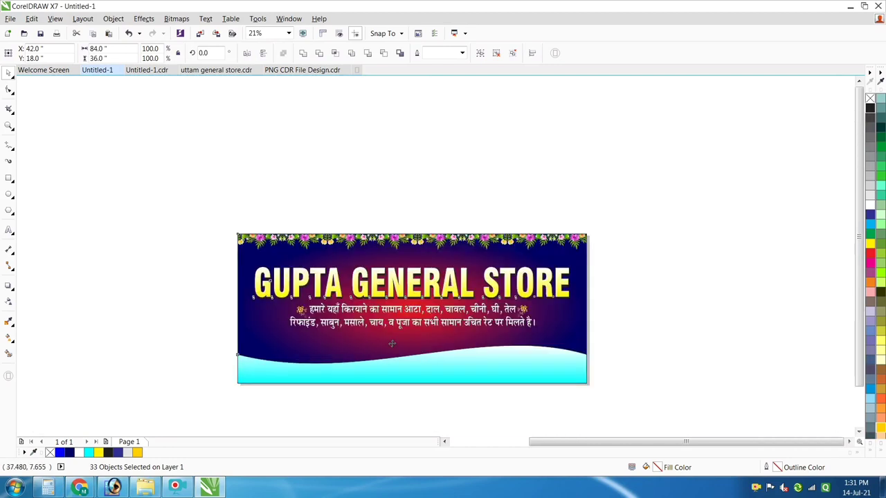
Place the packaged groceries image at about 20.4 by 13.1 inches in the banner's lower left corner
scroll(392, 344, down, 2)
drag(153, 407, 332, 352)
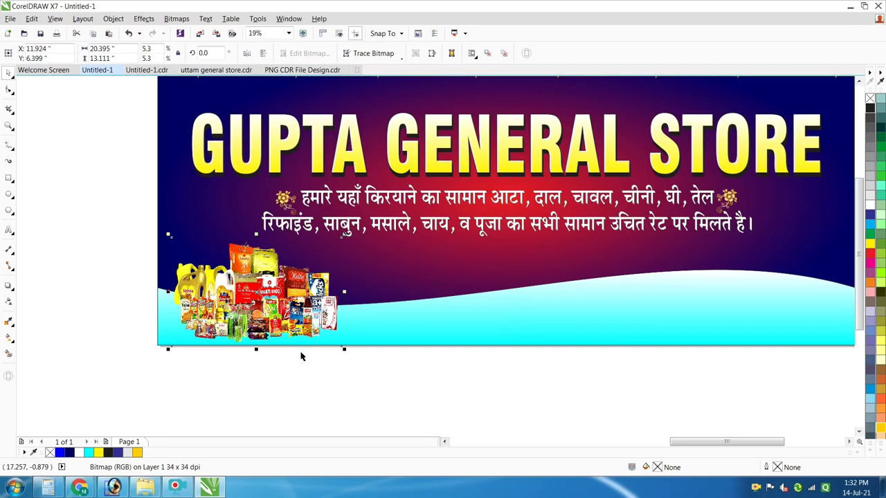
scroll(298, 321, down, 3)
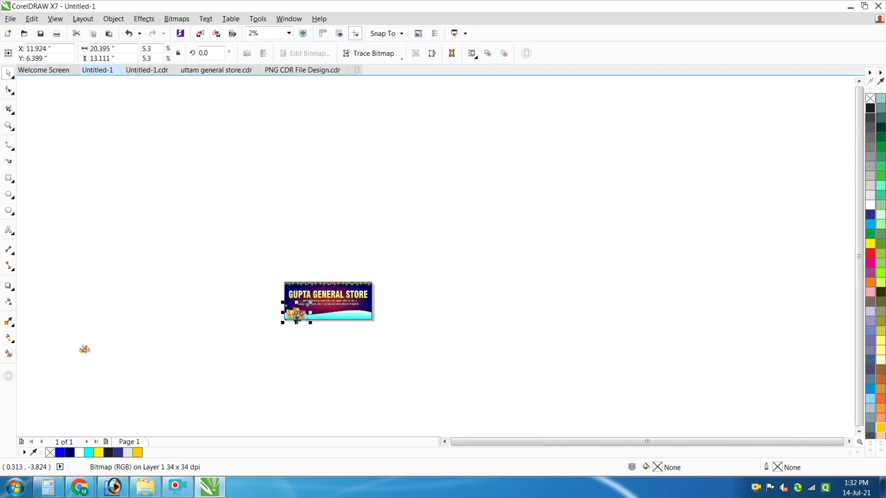
Move the grain sacks image to the banner's lower right corner and enlarge it to about 19.5 by 17.7 inches
drag(86, 351, 367, 312)
scroll(365, 310, up, 2)
scroll(367, 311, up, 2)
drag(394, 277, 411, 256)
drag(367, 305, 369, 302)
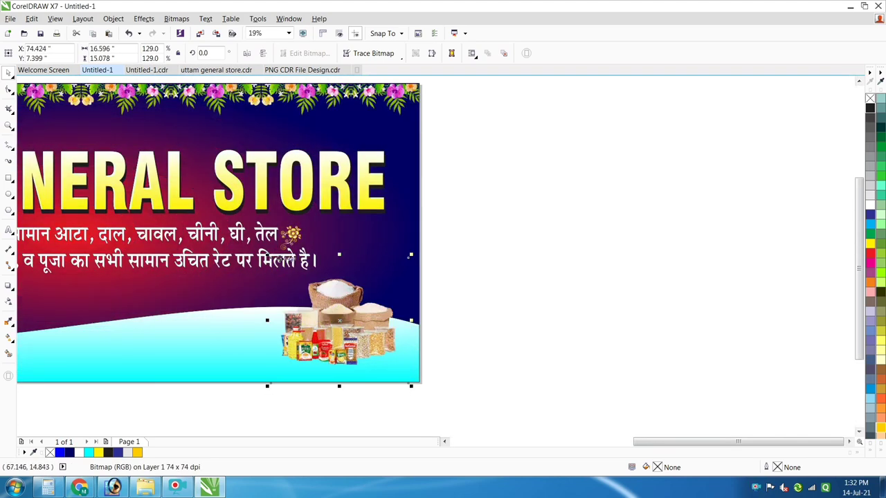
drag(267, 254, 256, 244)
drag(329, 298, 327, 303)
drag(408, 253, 415, 245)
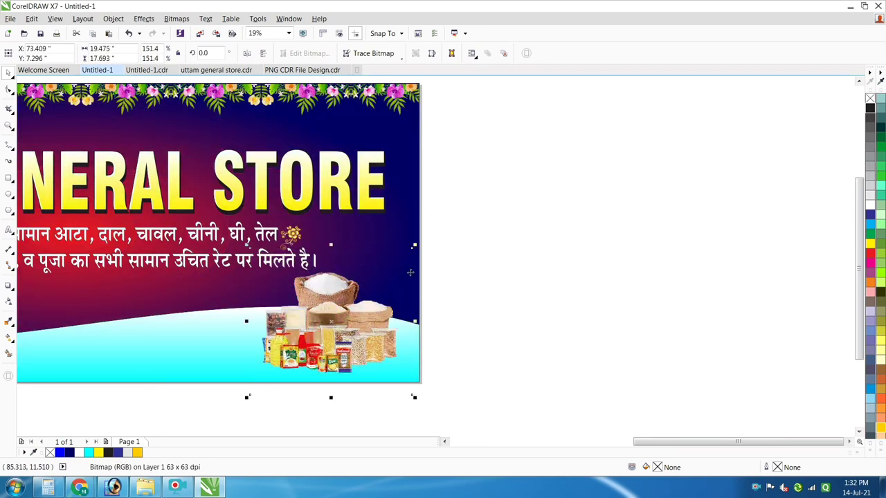
click(503, 320)
Move the dark red brush-stroke shape below the Hindi product text and repeat it sideways into a band of five overlapping strokes
scroll(466, 355, down, 1)
scroll(412, 358, up, 2)
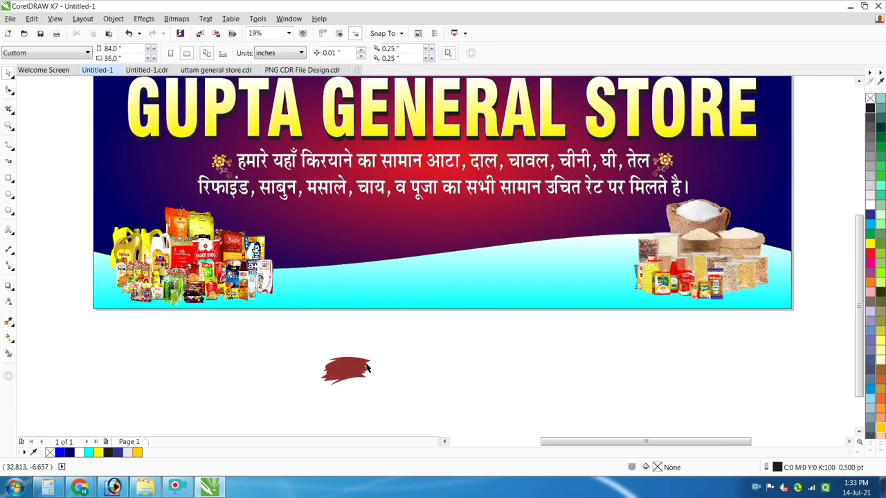
drag(353, 365, 412, 243)
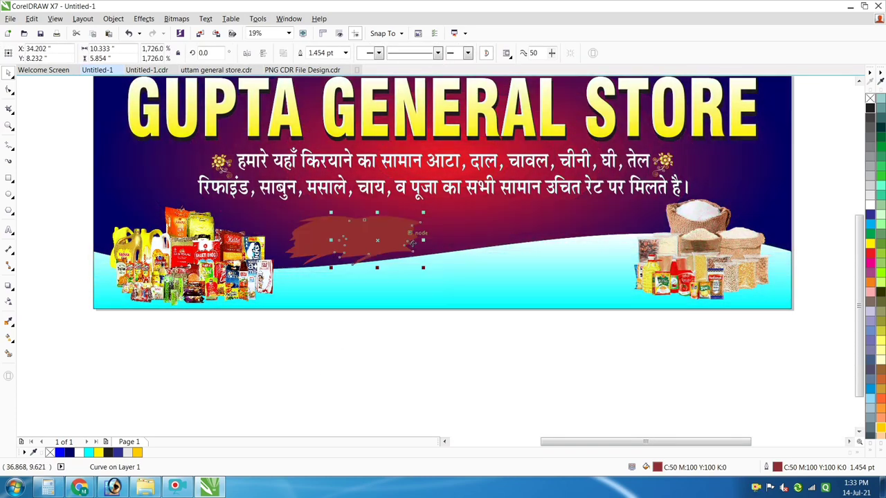
click(541, 346)
Fill the five brush strokes with green #33CC33, weld them into one shape and enlarge it slightly to about 29 inches wide
drag(260, 201, 518, 259)
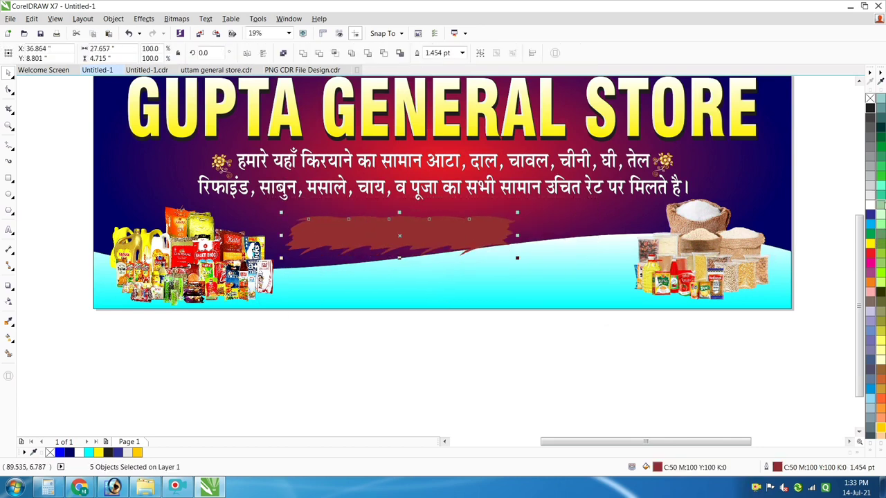
click(881, 204)
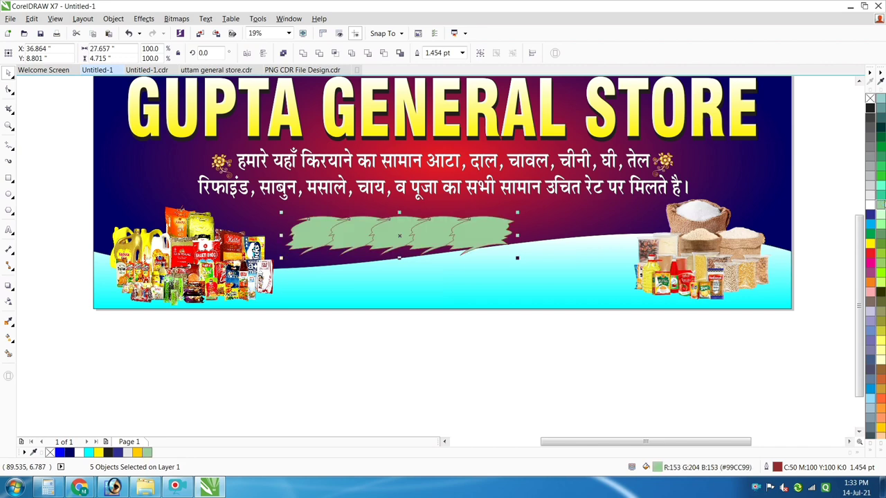
click(881, 180)
click(304, 55)
drag(441, 236, 436, 234)
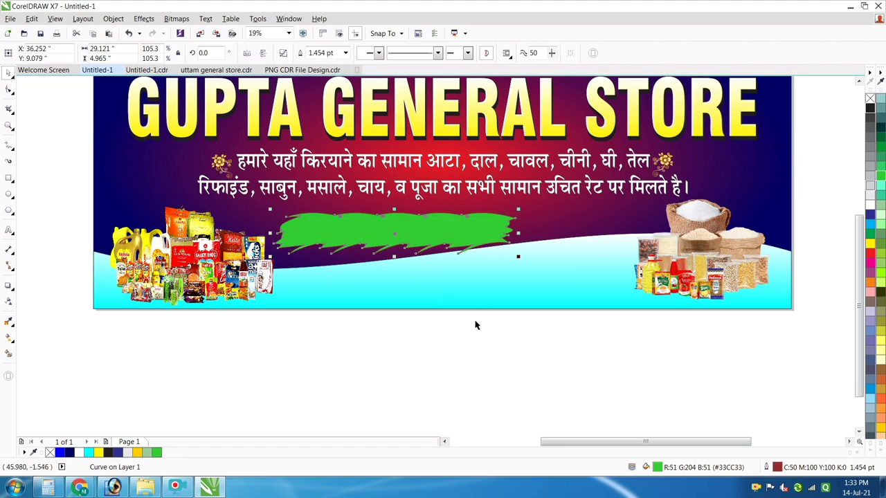
click(468, 329)
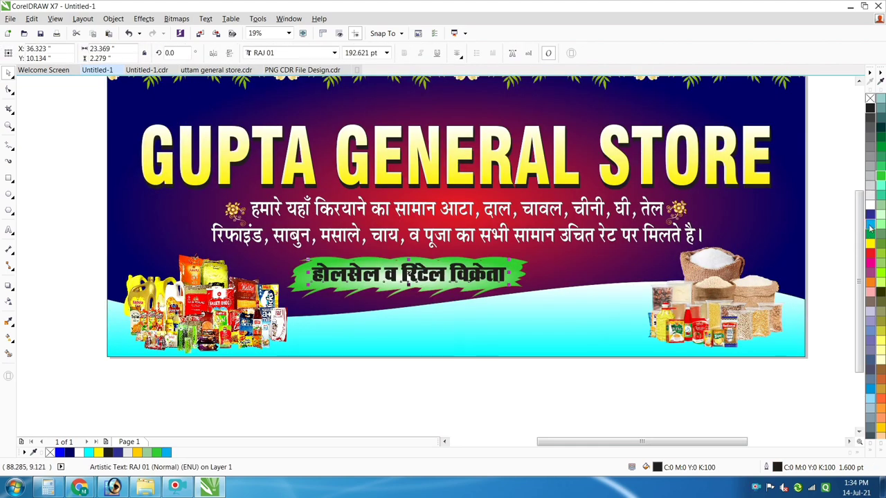
Fill the Hindi text on the green brush shape with red #FF0000 and set its outline to 10 pt with the default nib
click(883, 453)
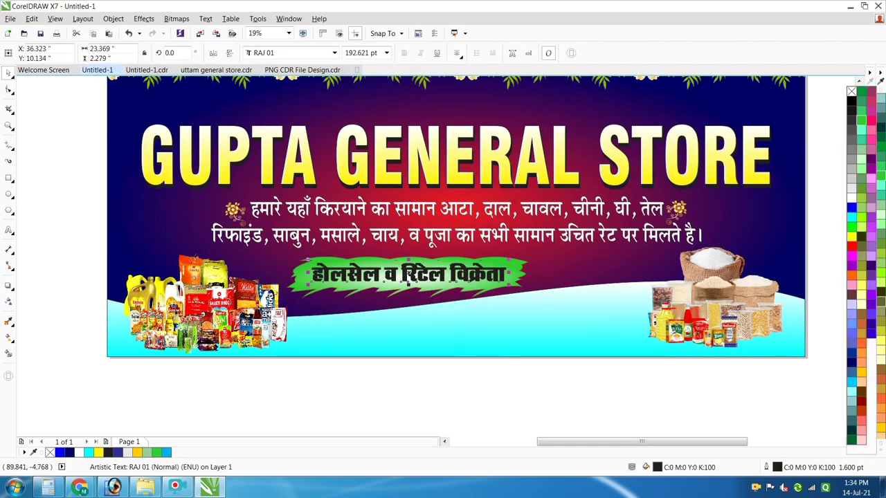
click(854, 250)
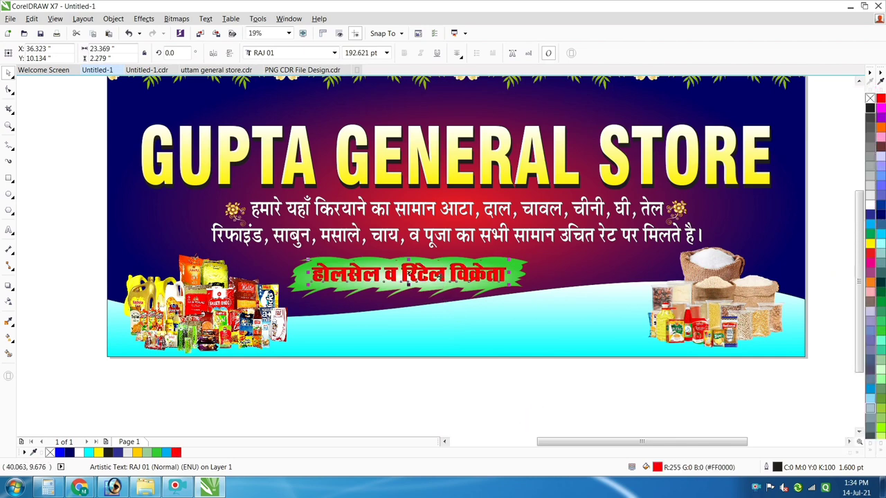
scroll(408, 273, up, 2)
key(F12)
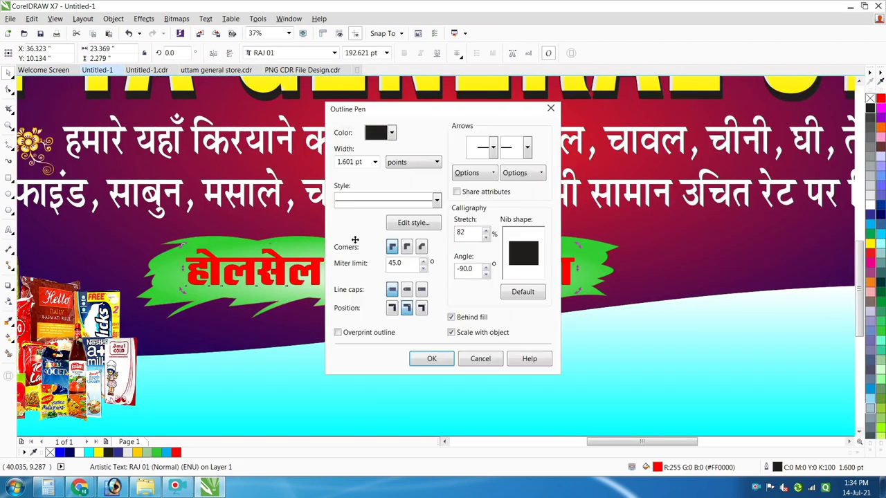
click(374, 162)
click(349, 267)
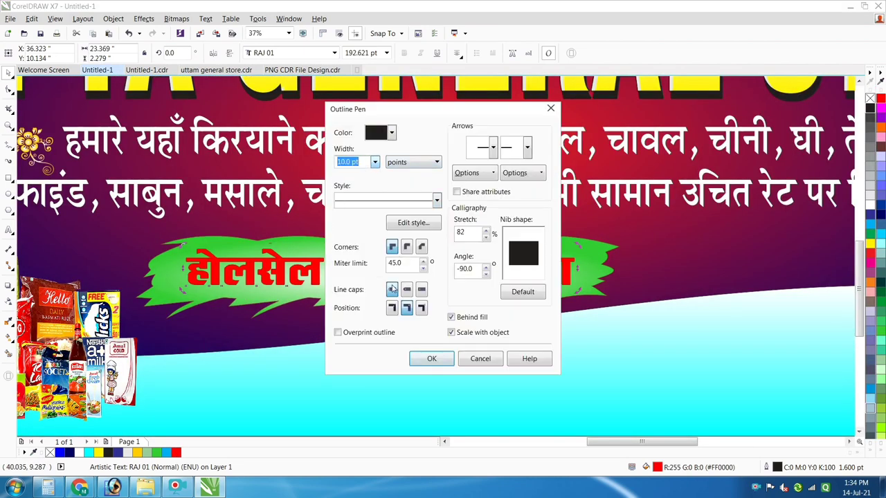
click(523, 292)
click(431, 358)
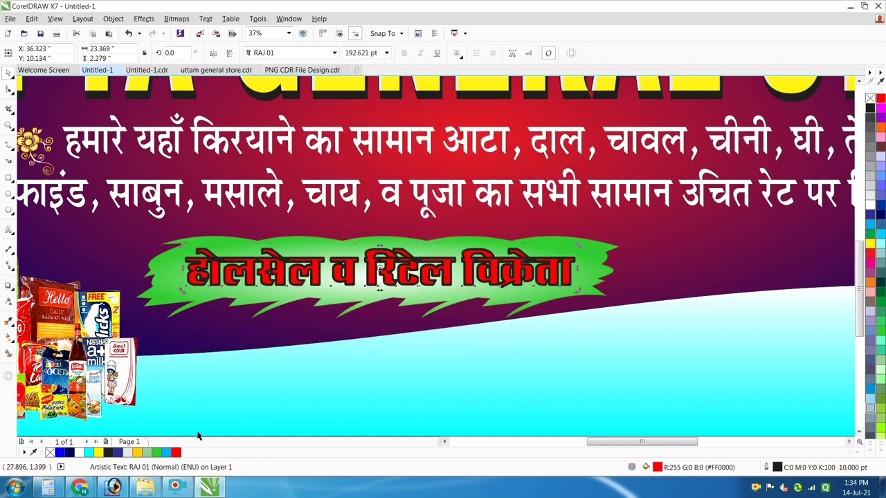
Colour the red Hindi text's outline white and give it rounded corners
right_click(80, 453)
key(F12)
click(468, 320)
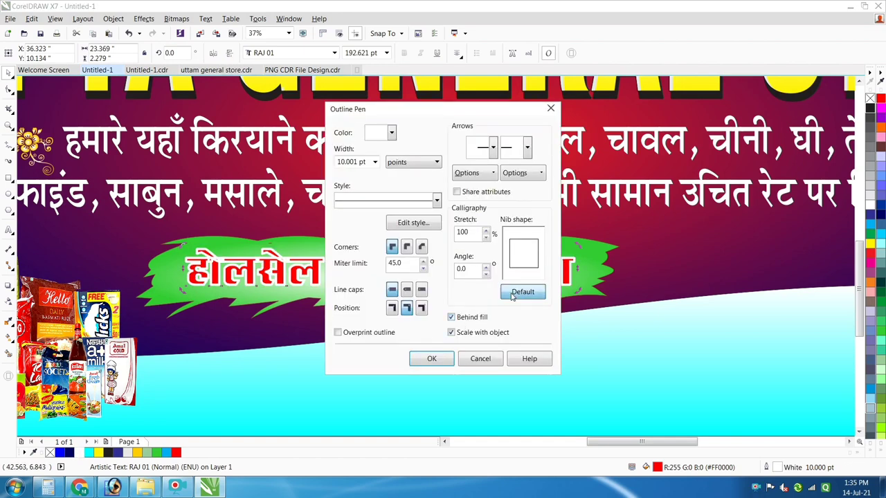
click(406, 247)
click(432, 359)
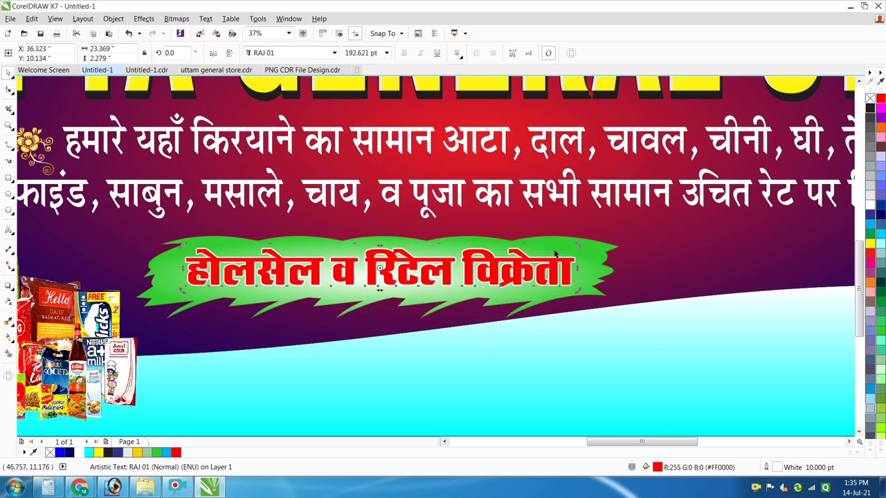
scroll(480, 249, down, 1)
click(522, 377)
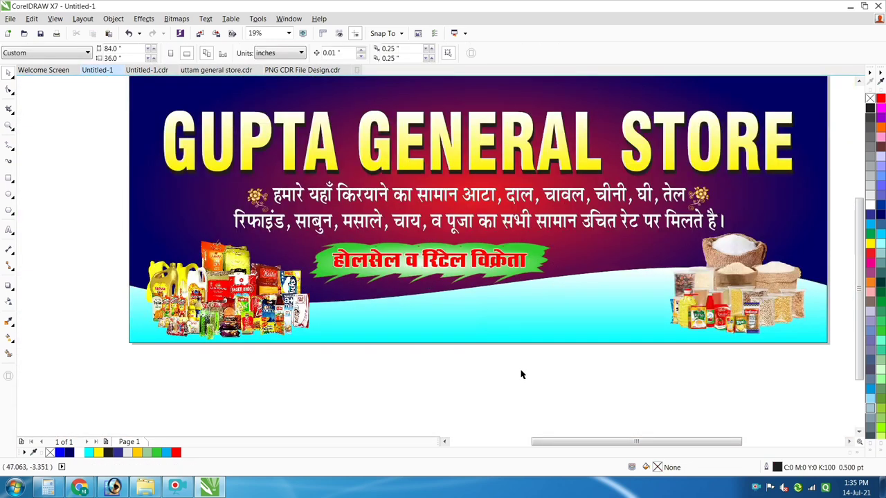
Move the bread packet and the cold drink bottles from below the page onto the wave beside the grain sacks
scroll(547, 360, down, 3)
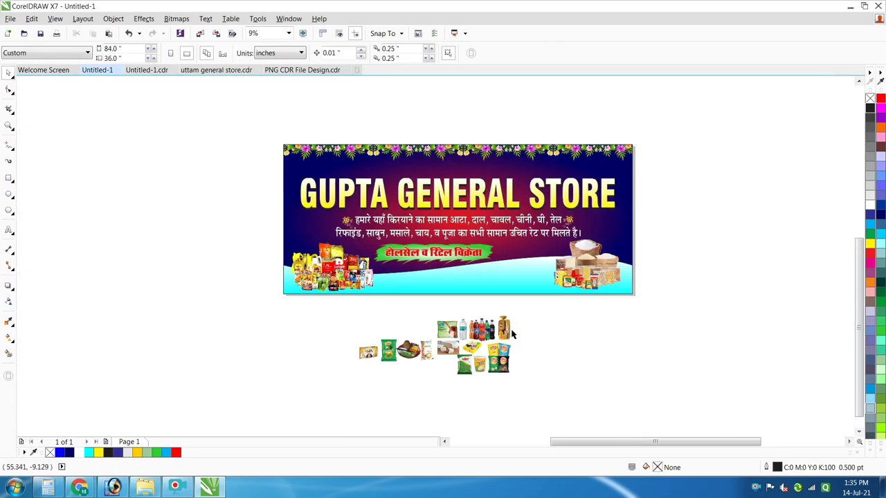
scroll(513, 347, up, 3)
drag(513, 328, 573, 177)
drag(452, 329, 504, 225)
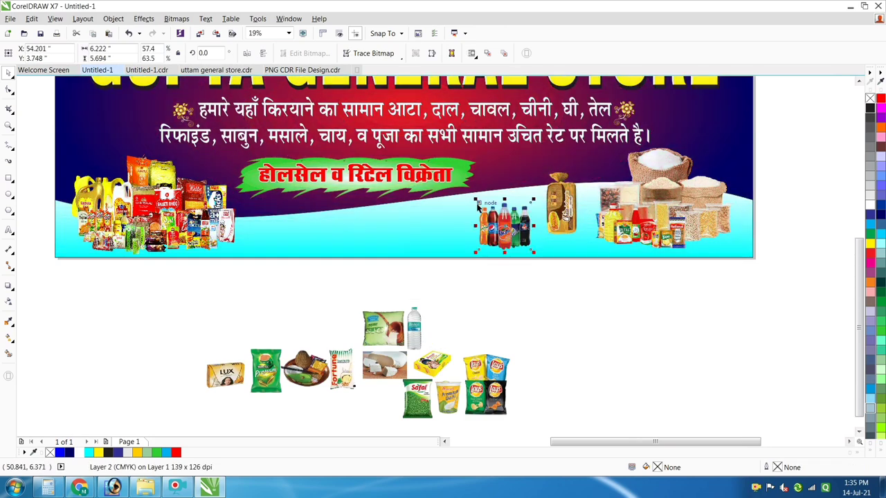
Enlarge the cold drink bottles and place the water bottle and the green dairy packet beside them on the wave
drag(475, 200, 458, 183)
drag(415, 328, 446, 223)
drag(385, 327, 404, 225)
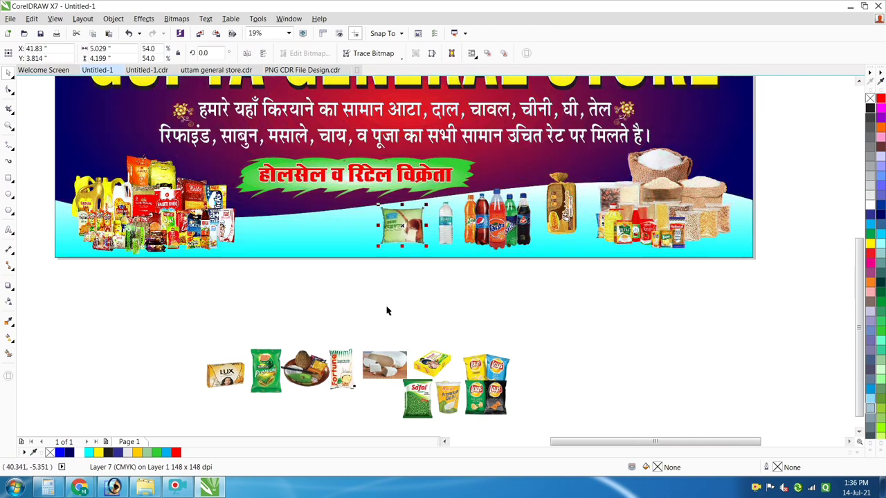
Place the pooja plate, enlarged, and the tea packet on the wave, and the Lux soap above the cold drink bottles
drag(332, 353, 368, 212)
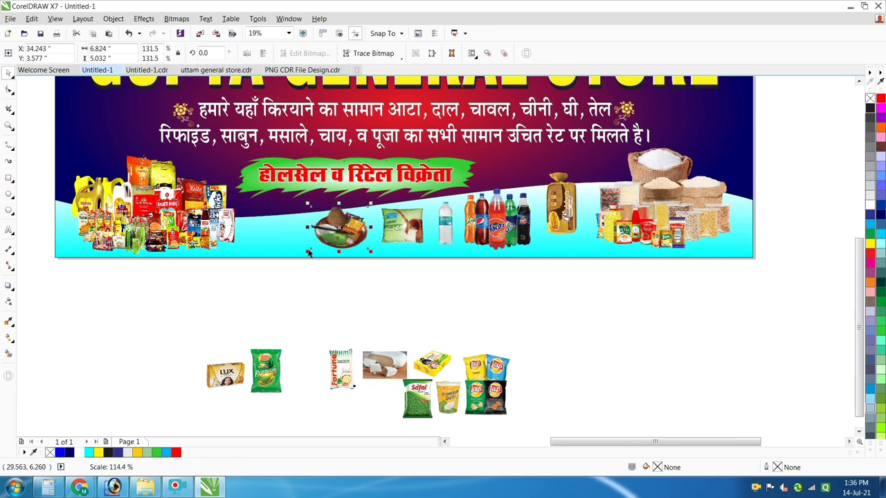
drag(266, 367, 287, 217)
drag(220, 385, 514, 171)
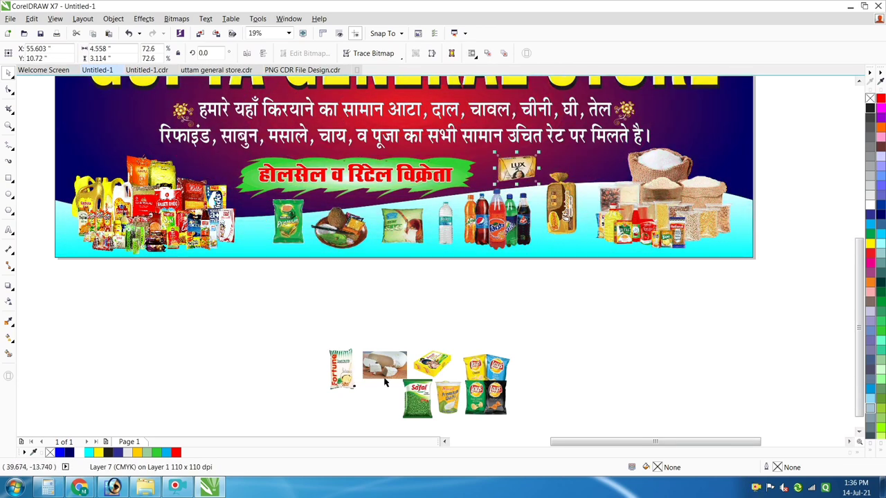
Replace the tea packet on the wave with the cheese image, about 7.4 inches wide, between the grocery collection and the pooja plate
drag(384, 373, 299, 301)
drag(277, 232, 291, 225)
scroll(292, 219, up, 1)
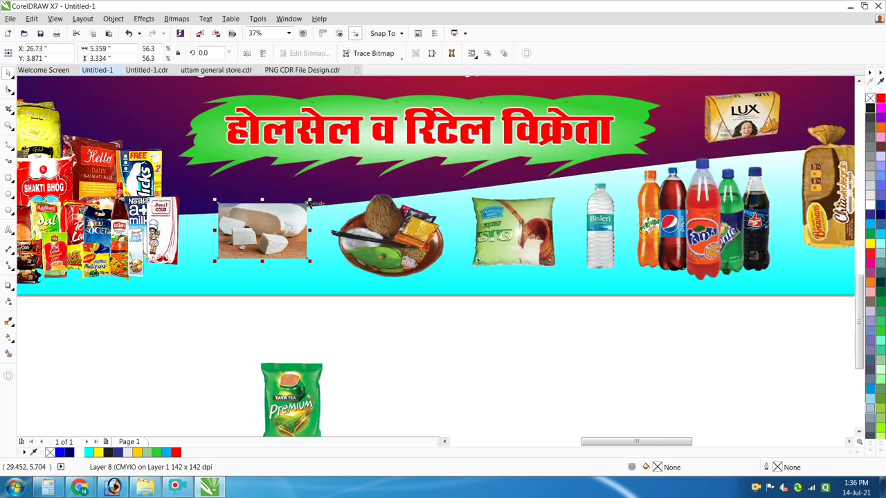
shift+click(313, 193)
click(294, 319)
click(287, 239)
mouse_move(309, 201)
mouse_down()
mouse_move(327, 190)
mouse_move(299, 210)
mouse_up()
scroll(323, 296, down, 1)
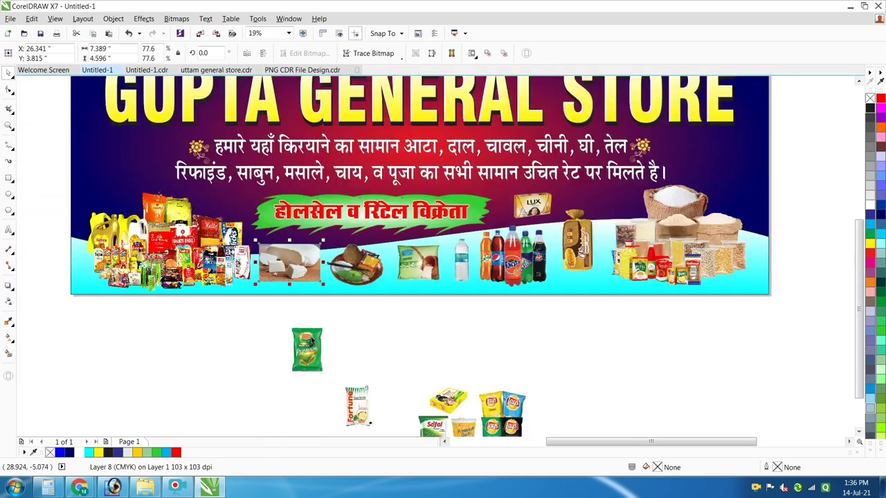
Move the green tea packet from below the page to the left end of the green brush shape, above the grocery collection
drag(311, 335, 262, 198)
scroll(236, 190, up, 1)
click(193, 313)
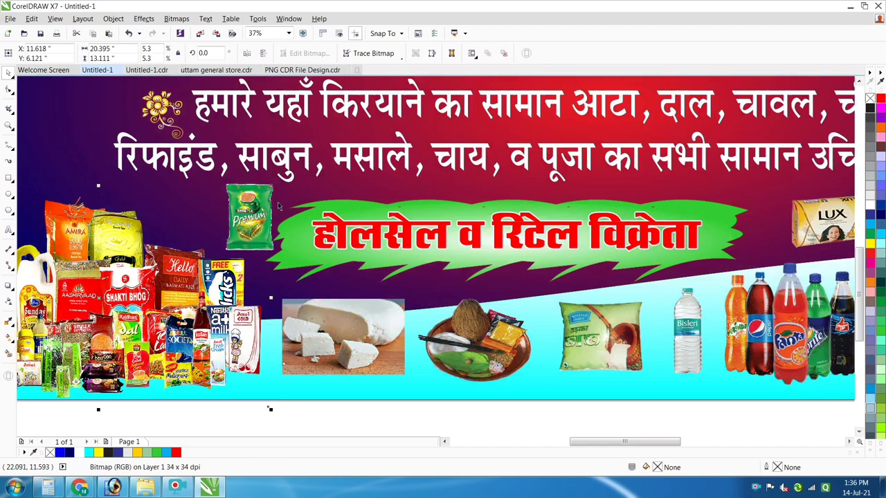
key(ctrl+z)
scroll(256, 203, down, 1)
click(339, 340)
scroll(342, 342, down, 2)
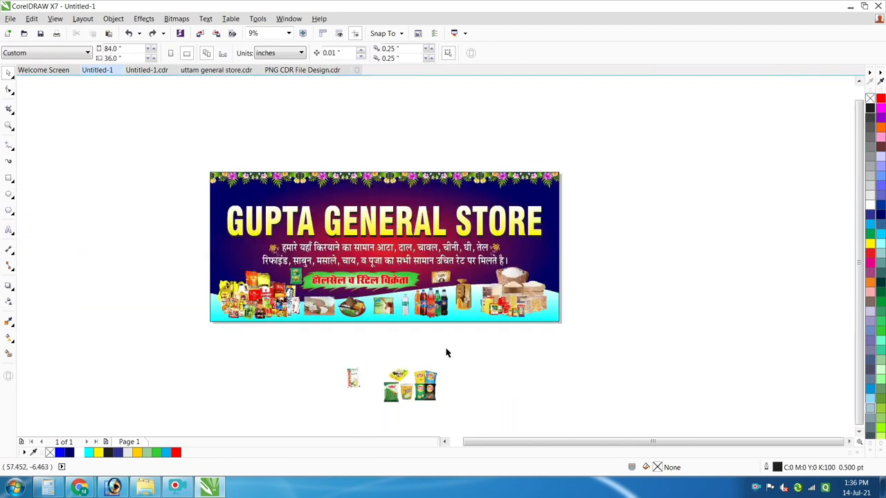
Select all the objects on the banner and check the whole design in a full-screen preview
drag(620, 350, 114, 163)
key(shift+F2)
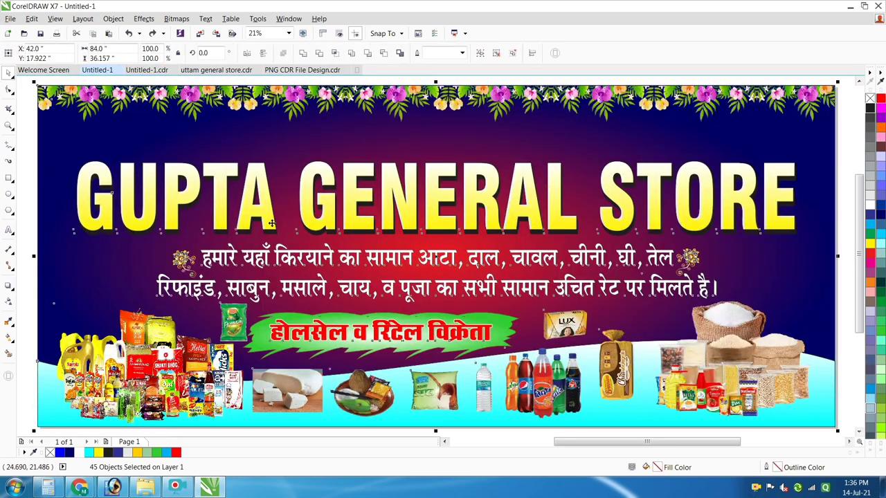
key(F9)
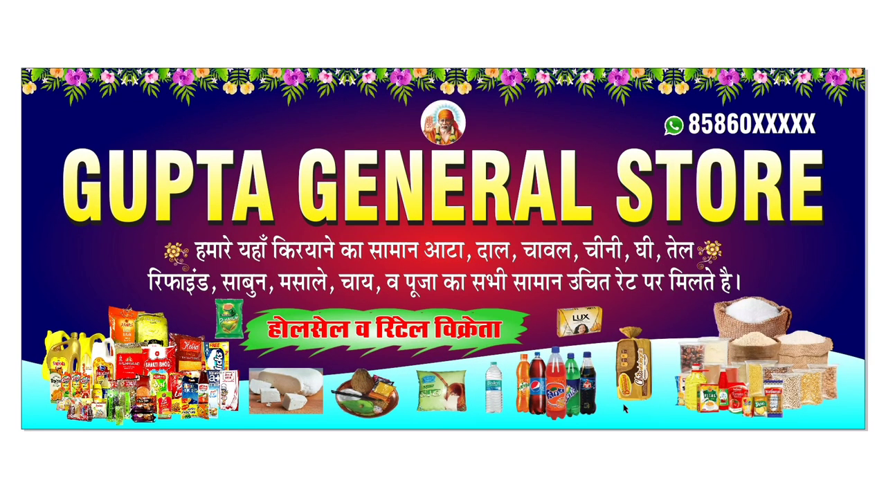
key(Escape)
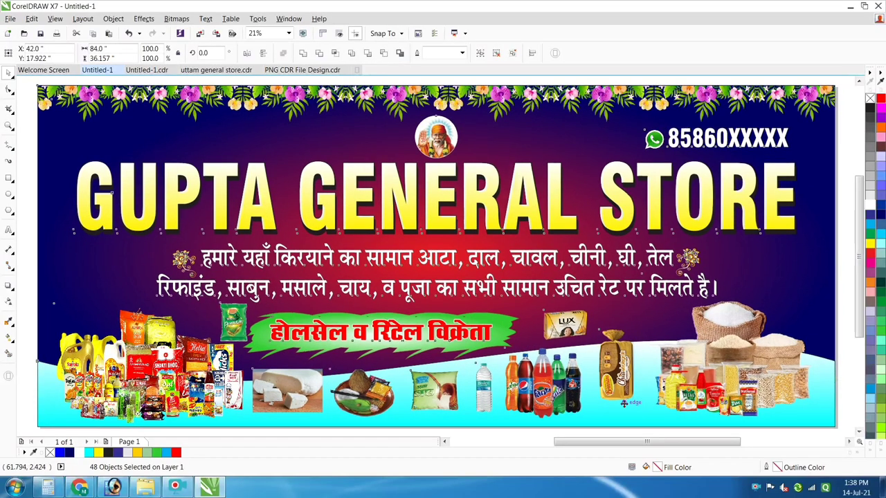